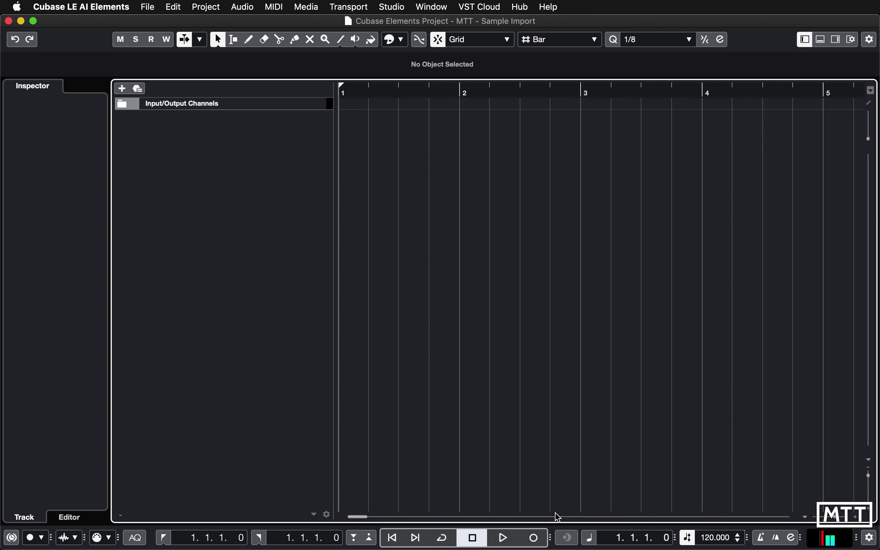
left_click(307, 7)
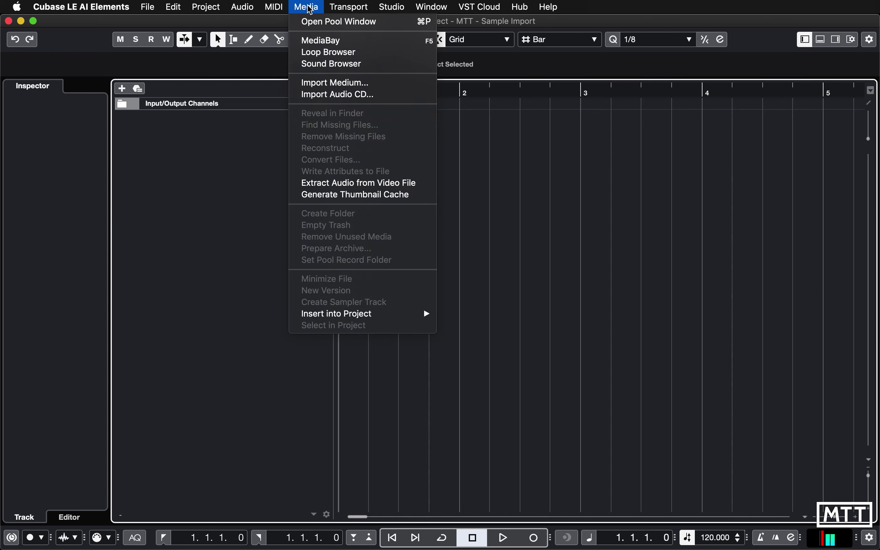
left_click(315, 55)
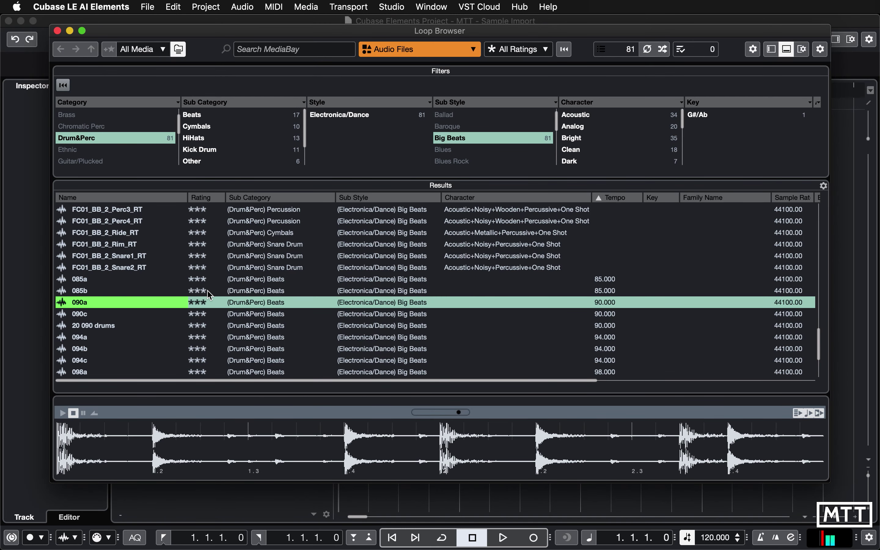
left_click(57, 30)
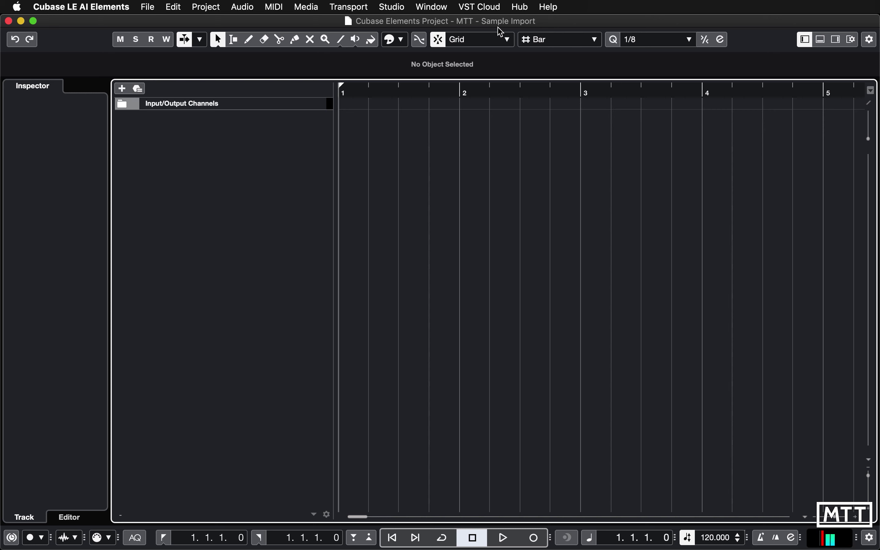
Start an audio file import and jump to the Music folder from the location list
left_click(152, 10)
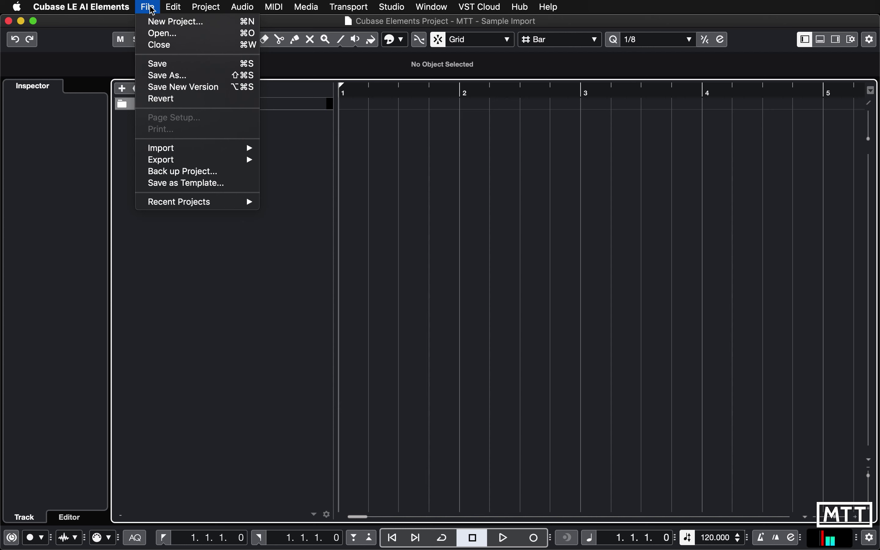
mouse_move(205, 154)
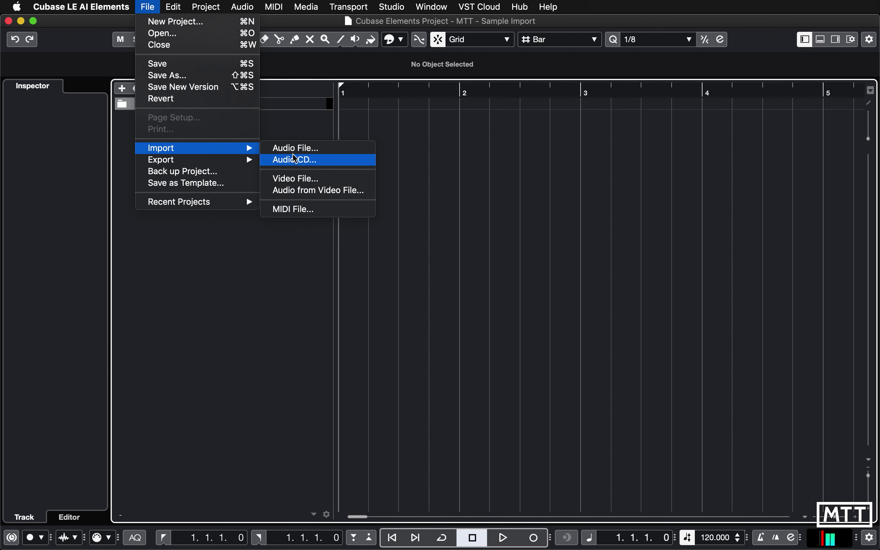
left_click(299, 149)
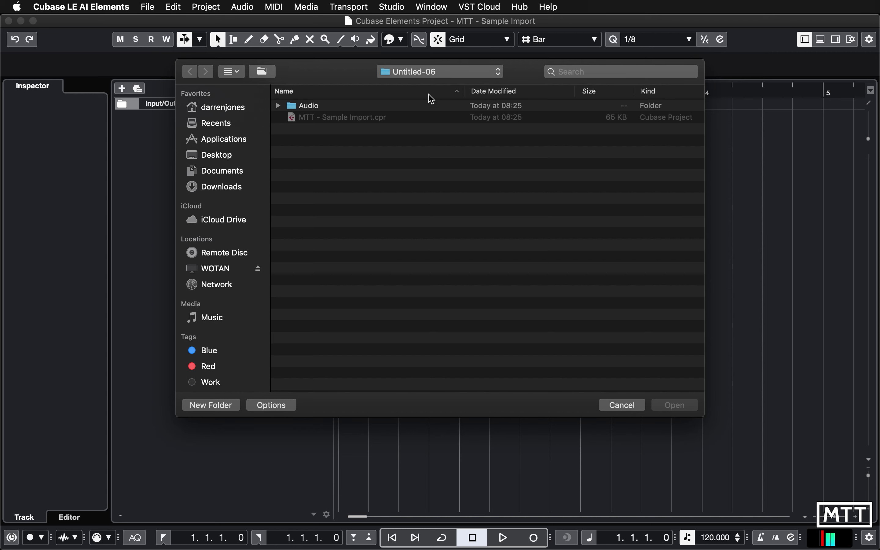
left_click(429, 73)
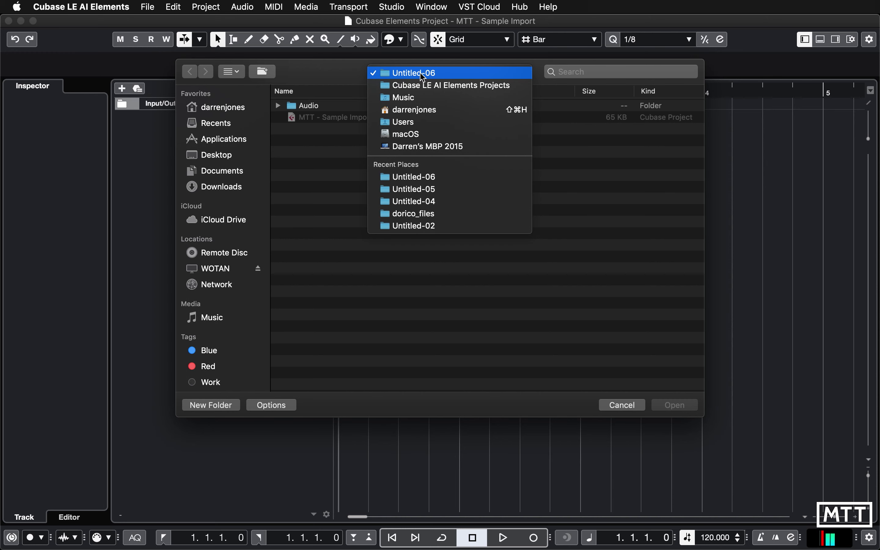
left_click(398, 99)
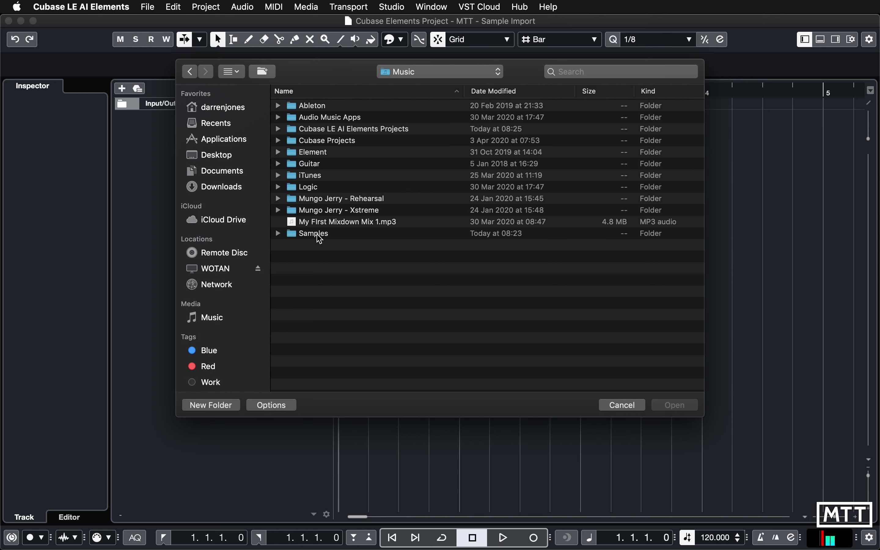
Open the Samples folder and expand the r-loops stayathome folder
double_click(319, 236)
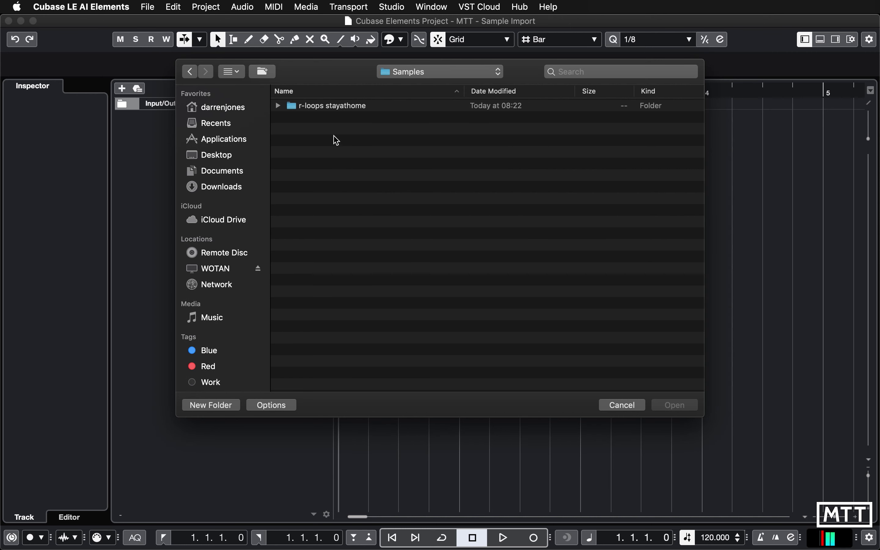
left_click(279, 106)
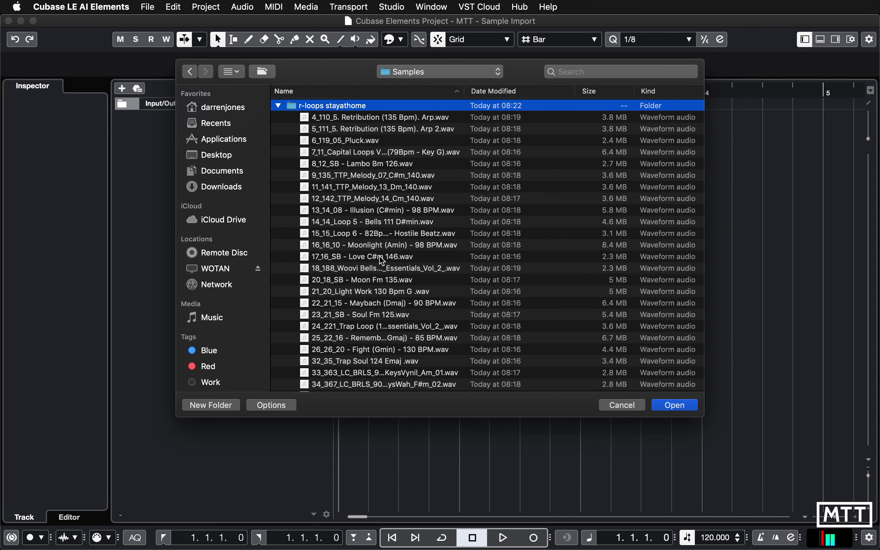
scroll(381, 260, "down", 3)
scroll(381, 260, "down", 6)
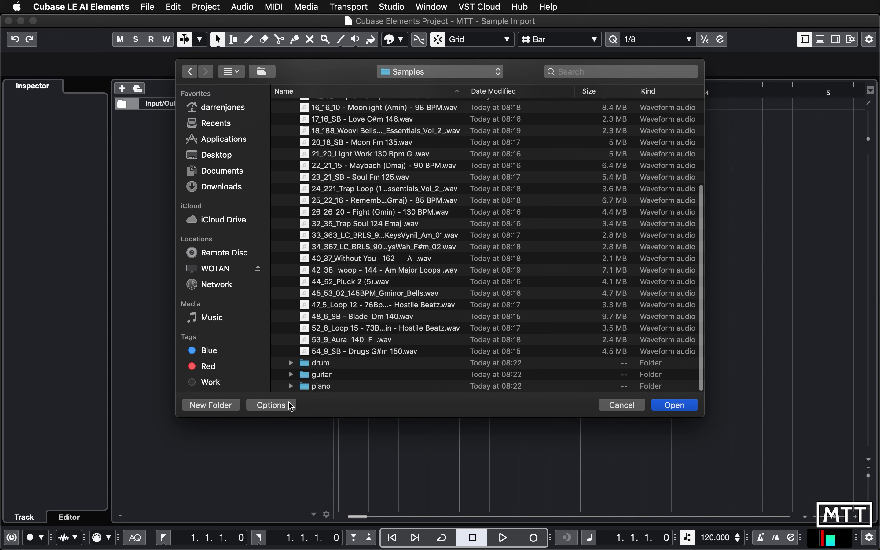
Enable Auto Play in the import dialog's preview options
left_click(272, 405)
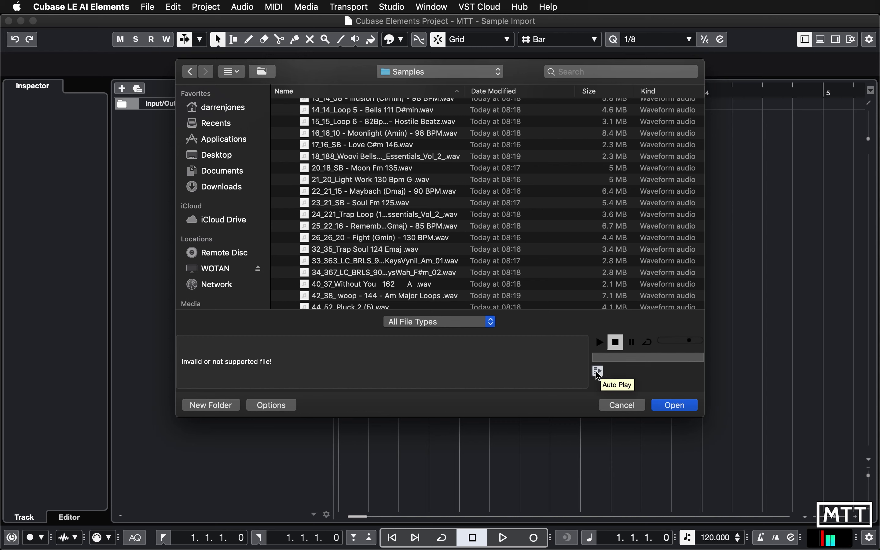
left_click(598, 373)
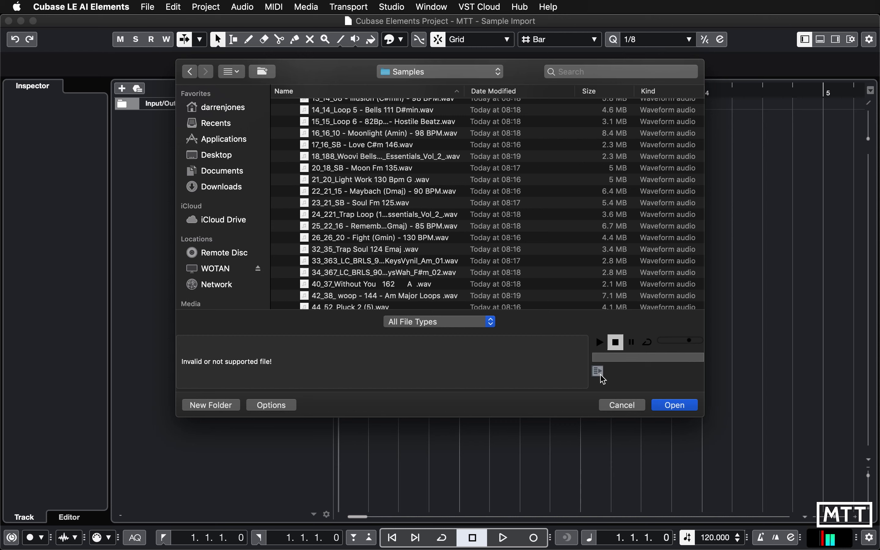
scroll(496, 269, "up", 5)
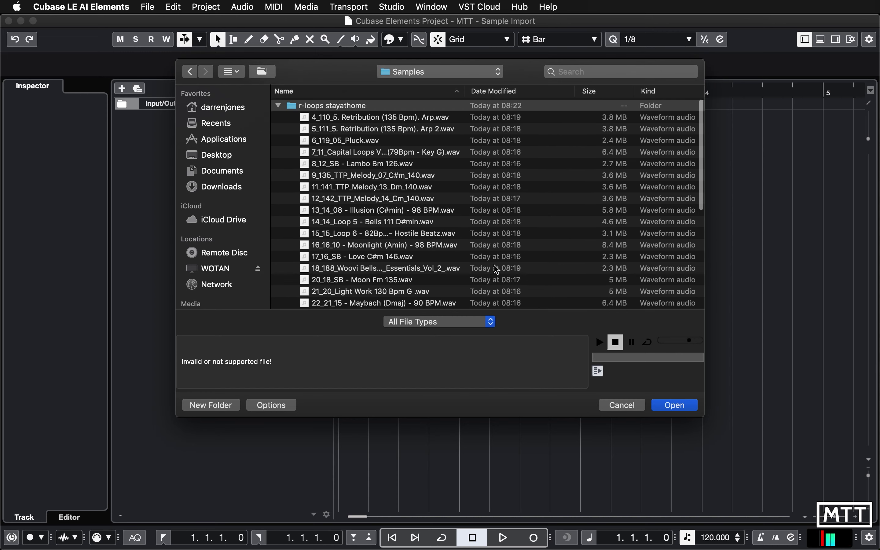
Preview the 6_119_05_Pluck, 12_142 and 11_141 melody loops
left_click(355, 141)
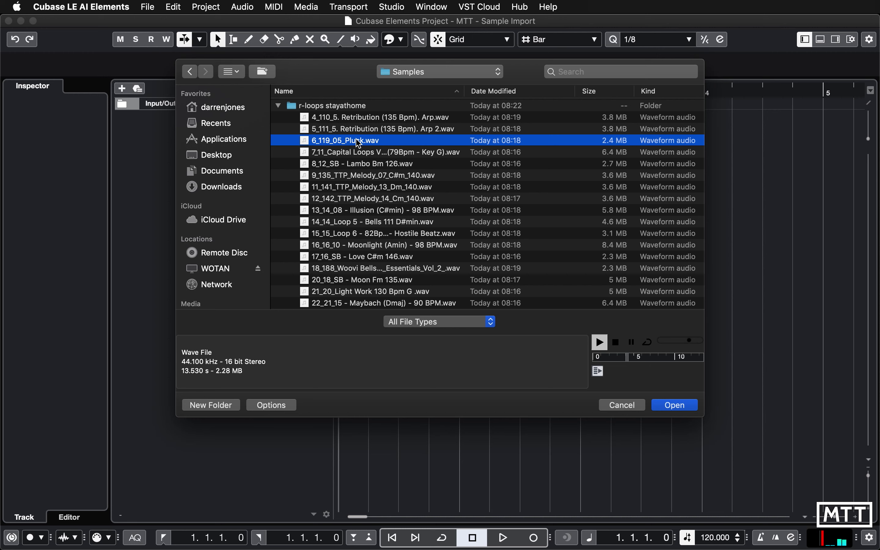
left_click(373, 203)
left_click(376, 190)
scroll(368, 224, "down", 5)
scroll(368, 223, "down", 8)
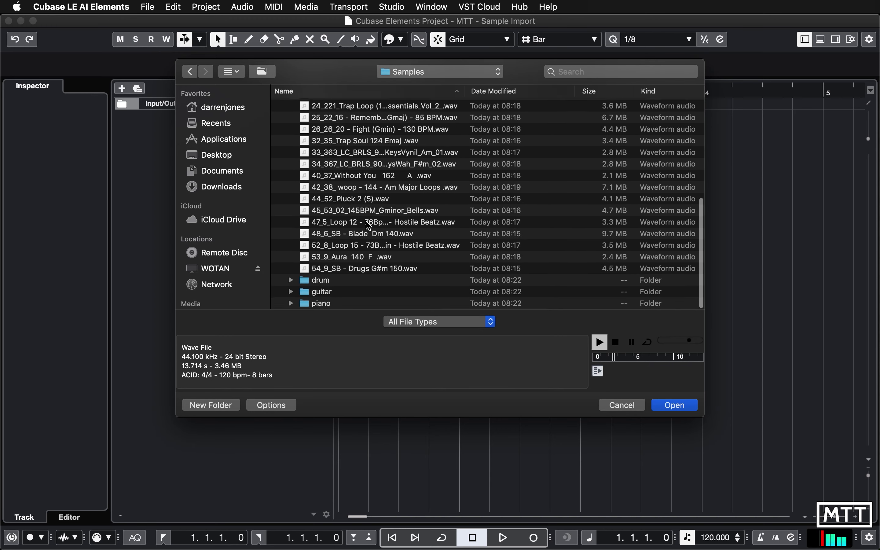
Expand the drum folder and audition drum loops 27_284 through 46_56_TTP_Full_Drums_18_140
left_click(291, 280)
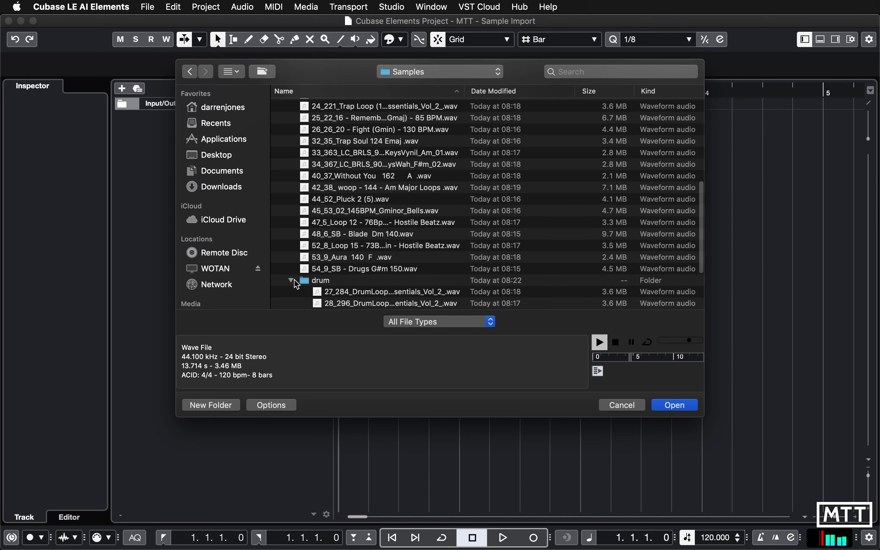
scroll(365, 254, "down", 1)
scroll(365, 254, "down", 4)
left_click(363, 201)
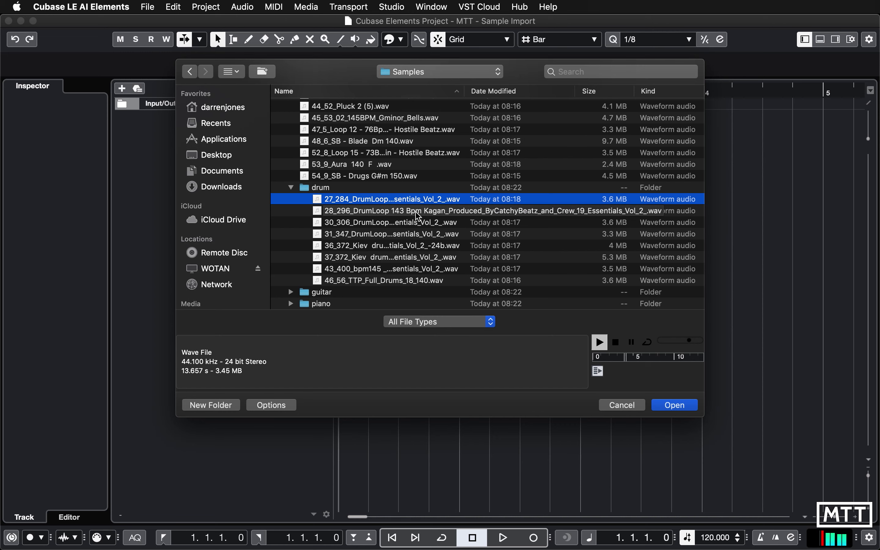
left_click(393, 214)
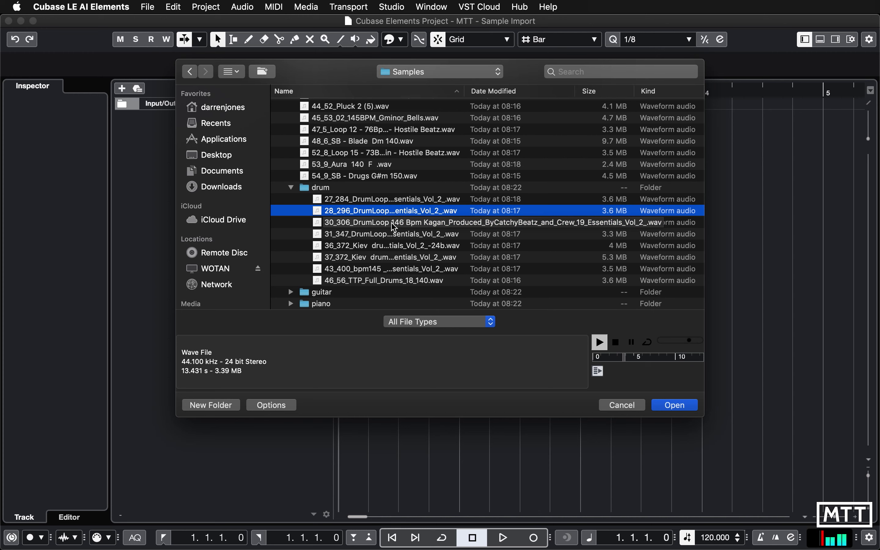
left_click(393, 226)
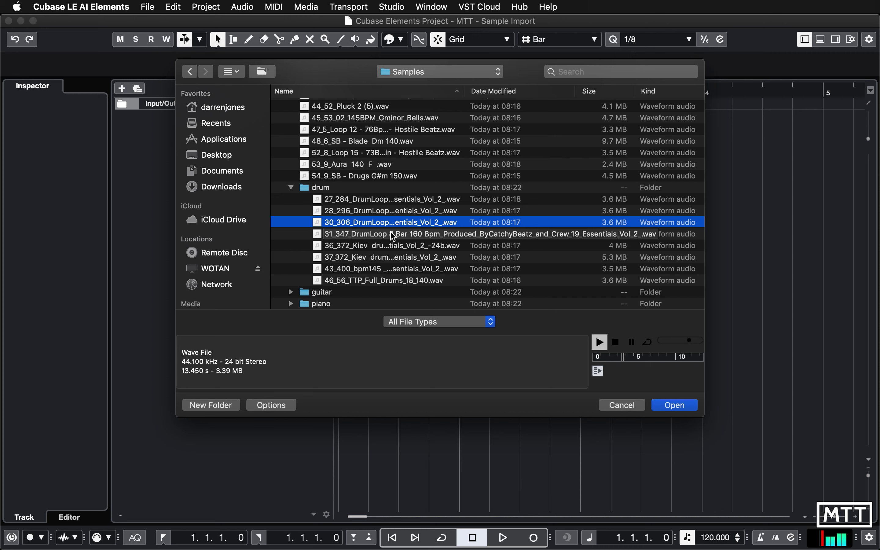
left_click(393, 235)
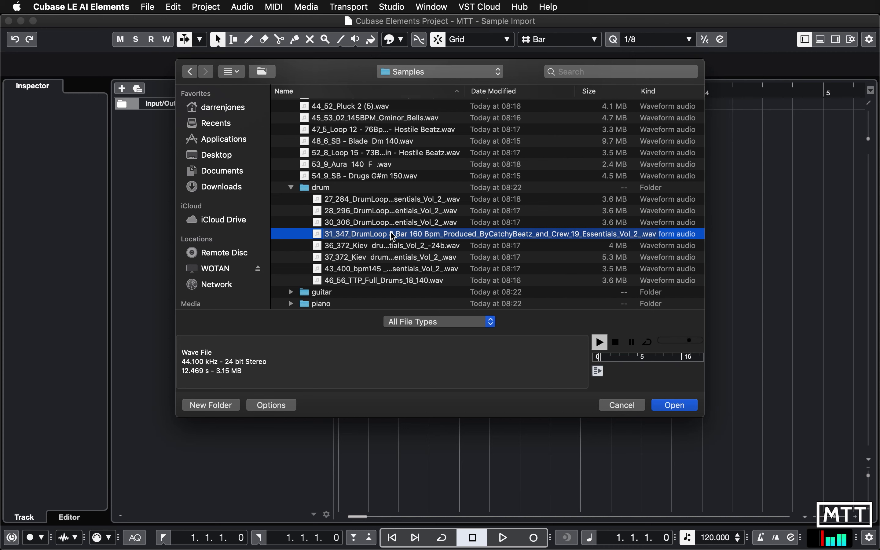
left_click(384, 249)
left_click(386, 261)
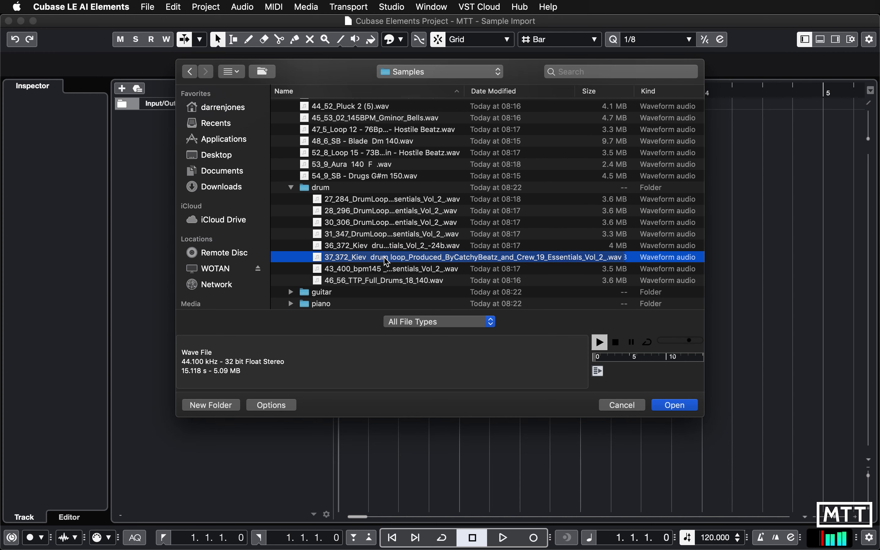
left_click(386, 269)
left_click(384, 284)
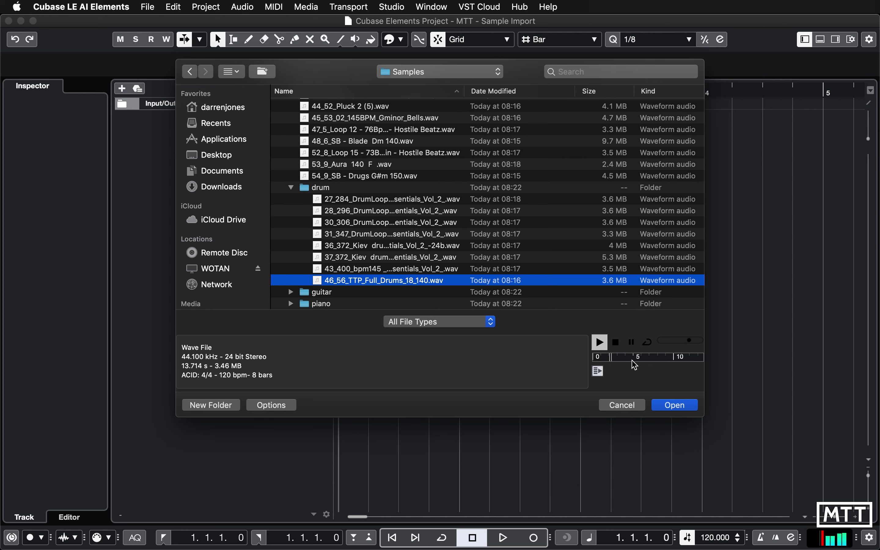
Set the preview to repeat and re-audition 28_296, settling on the 30_306 drum loop
left_click(648, 343)
left_click(384, 213)
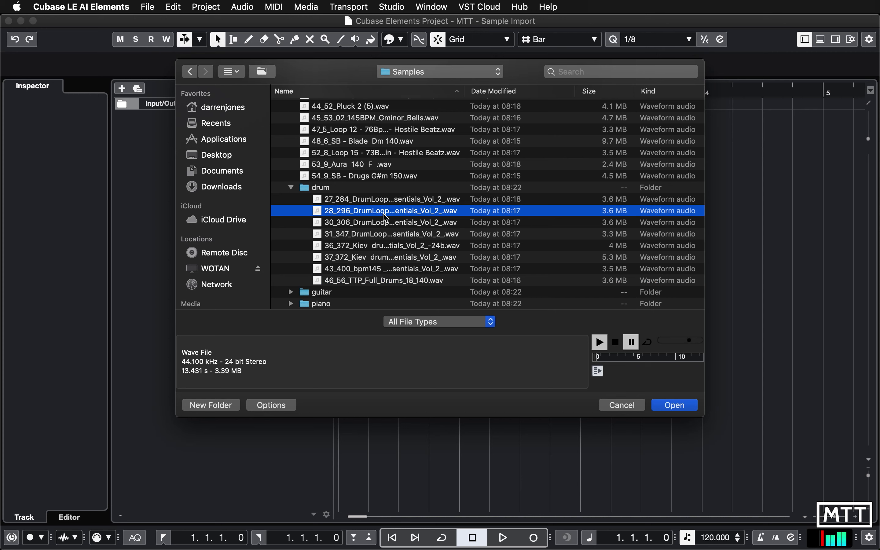
left_click(382, 228)
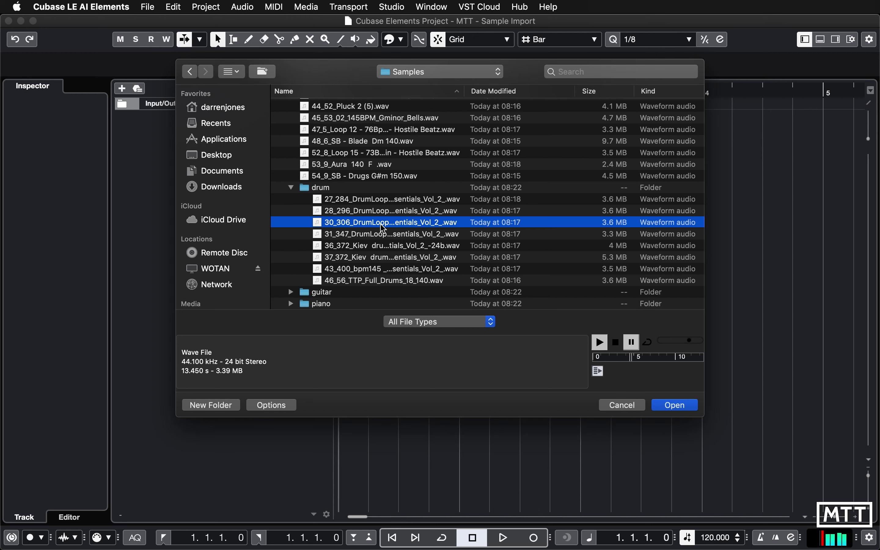
left_click(631, 342)
Import the 30_306 drum loop, copying the file into the project folder
left_click(676, 405)
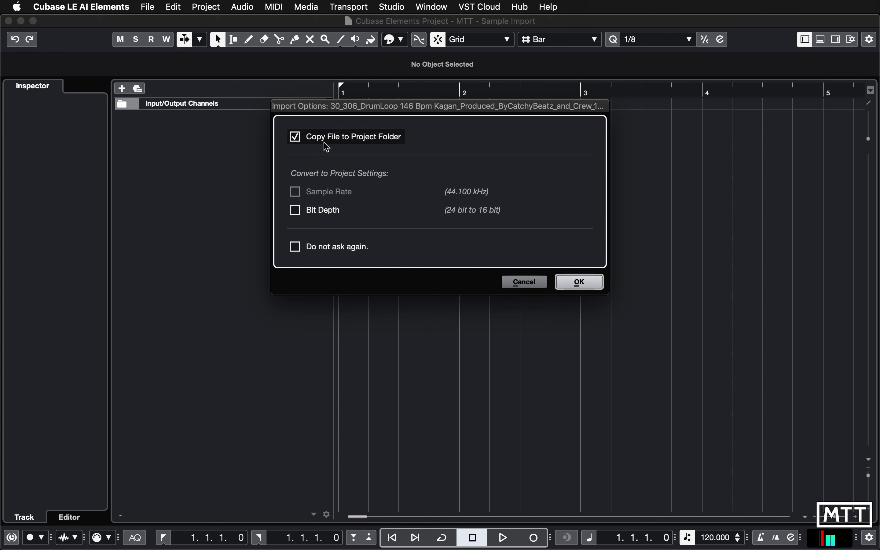
left_click(579, 282)
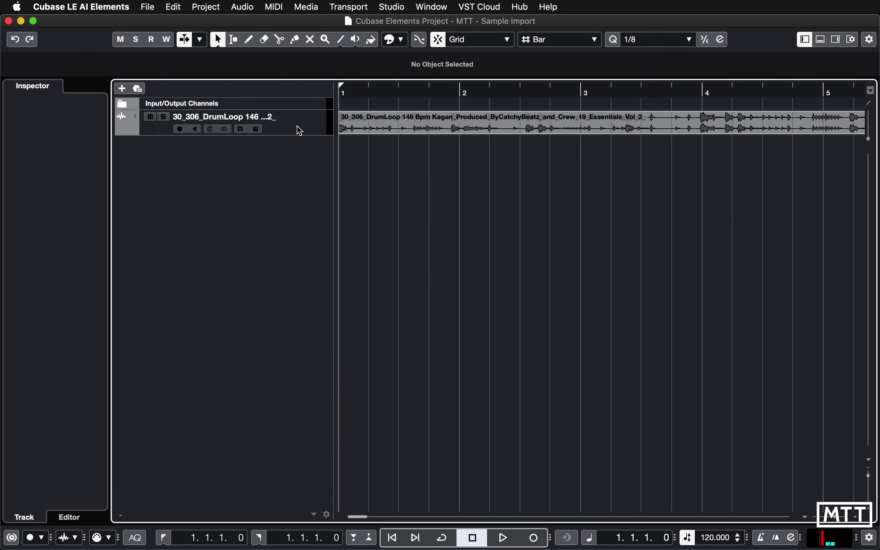
Enlarge the drum loop track and play it from bar 1, then again with the metronome on
left_click_drag(301, 134, 296, 359)
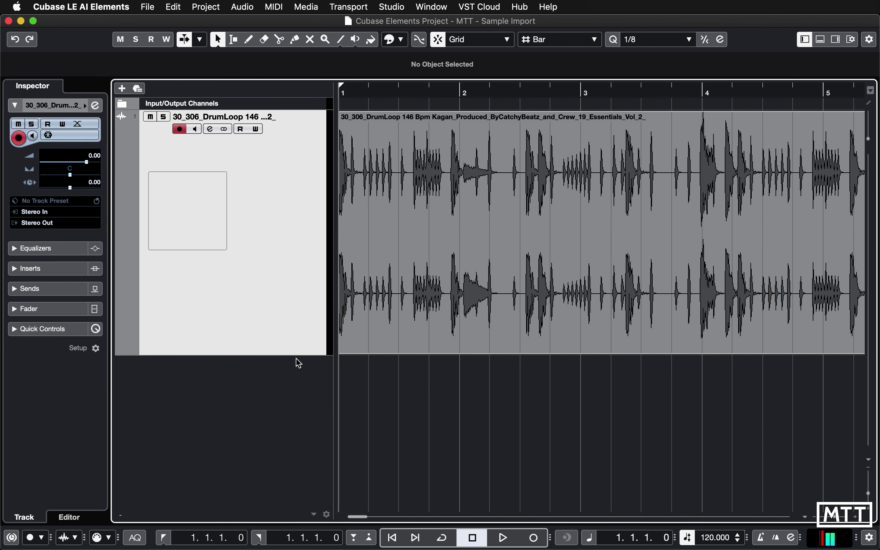
key("space")
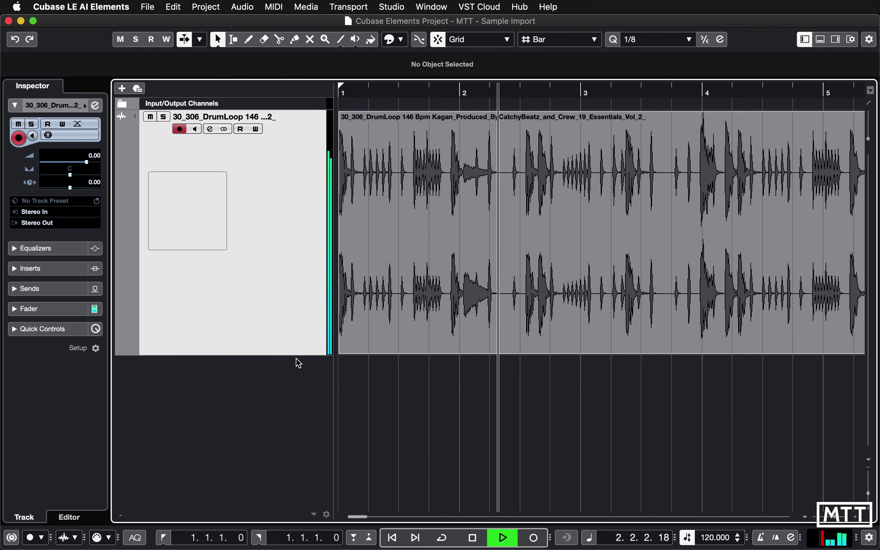
key("space")
key("Home")
key("c")
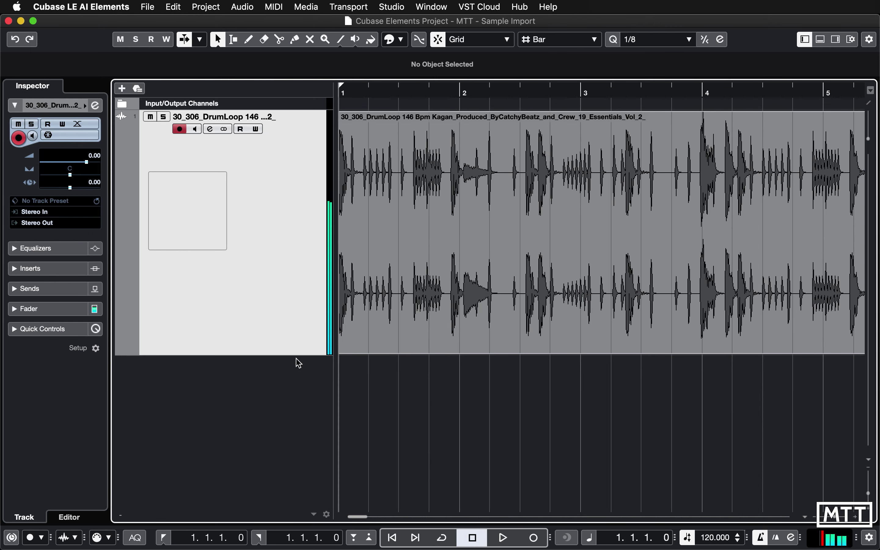
key("space")
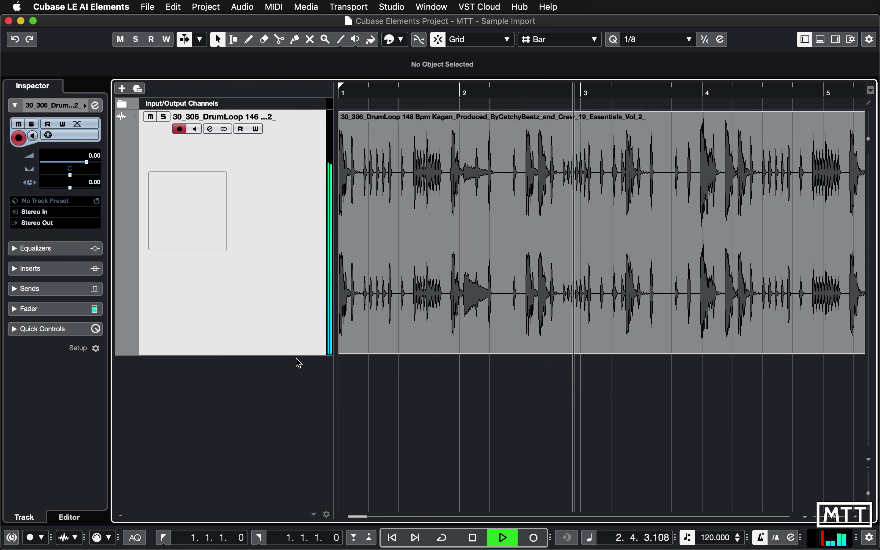
key("space")
key("Home")
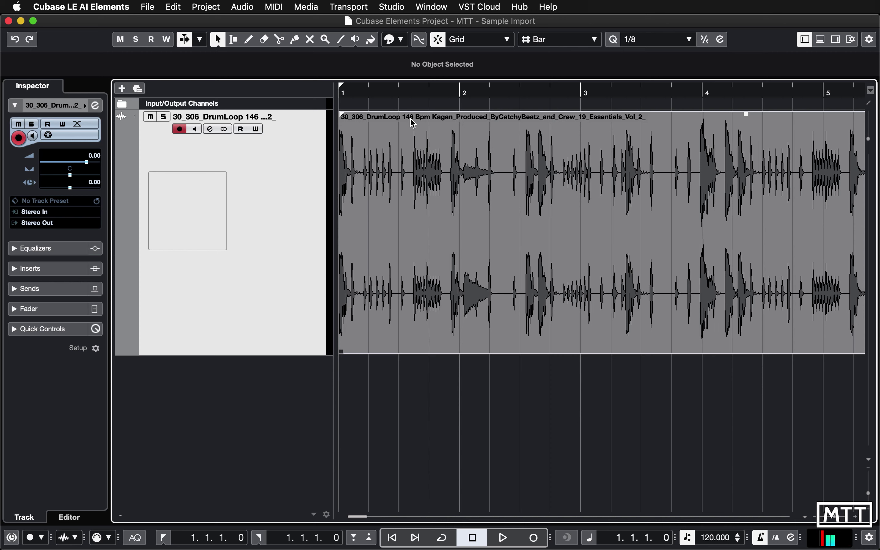
Set the project tempo to 146 BPM and play the drum loop at that tempo
double_click(708, 538)
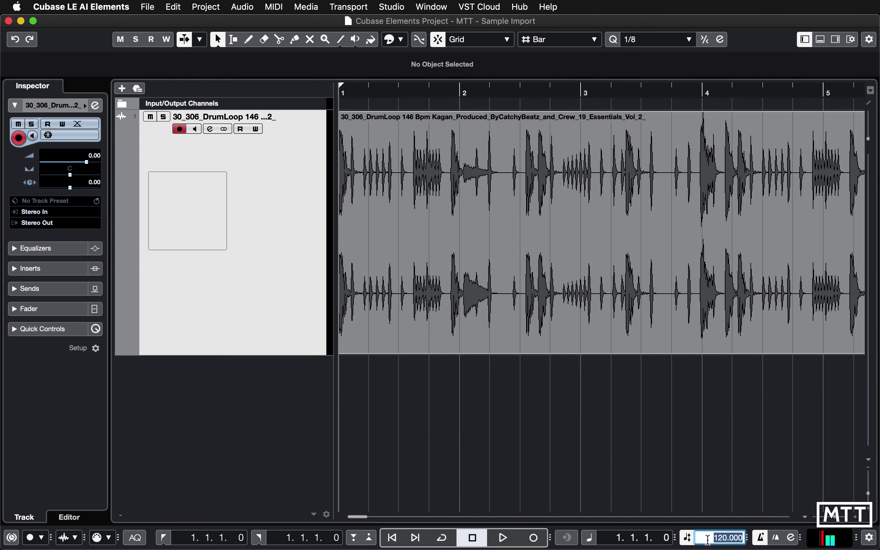
type("146")
key("Return")
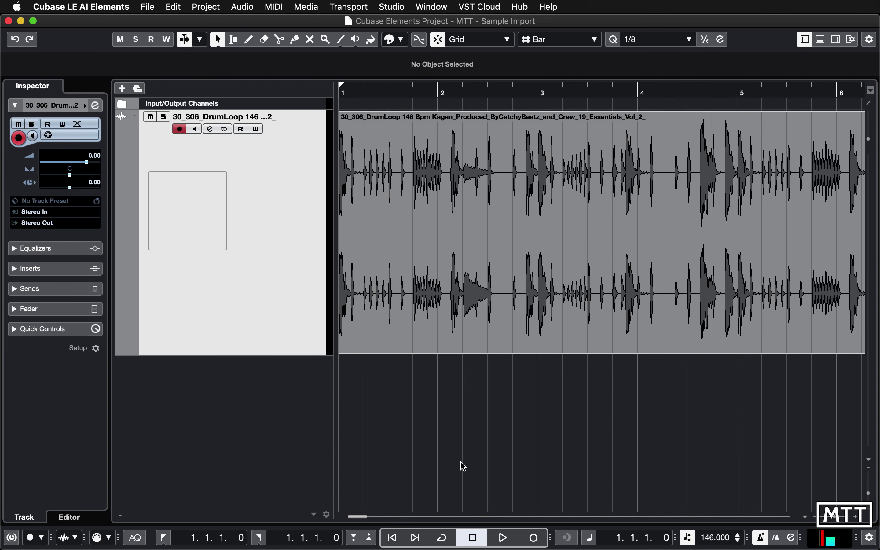
scroll(501, 450, "right", 10)
scroll(501, 451, "left", 5)
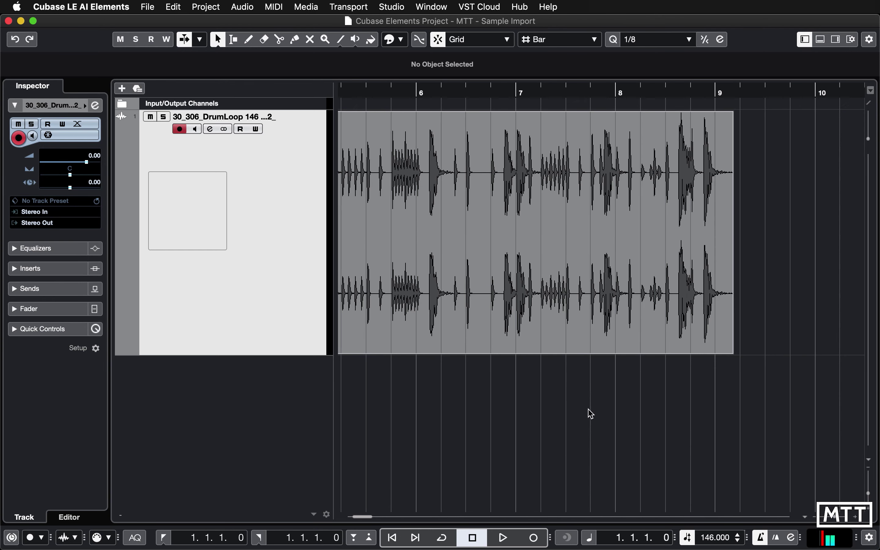
scroll(576, 411, "left", 6)
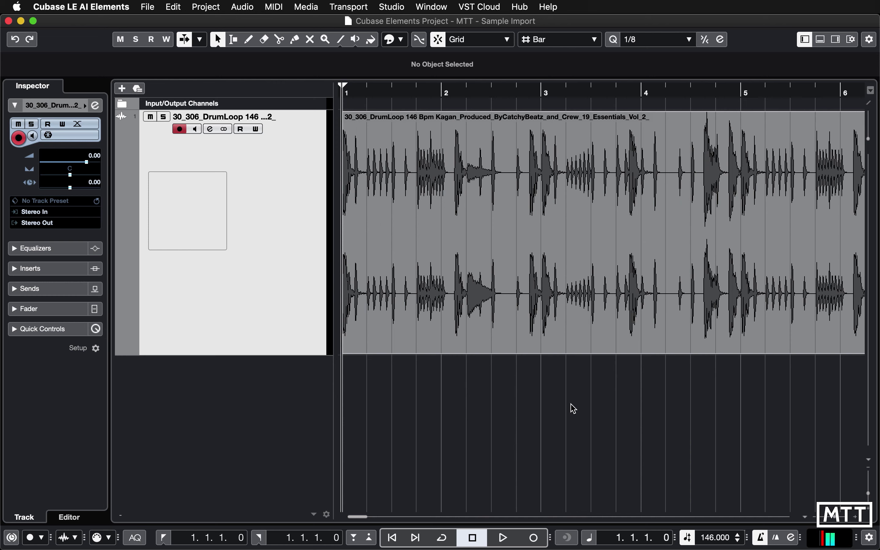
key("space")
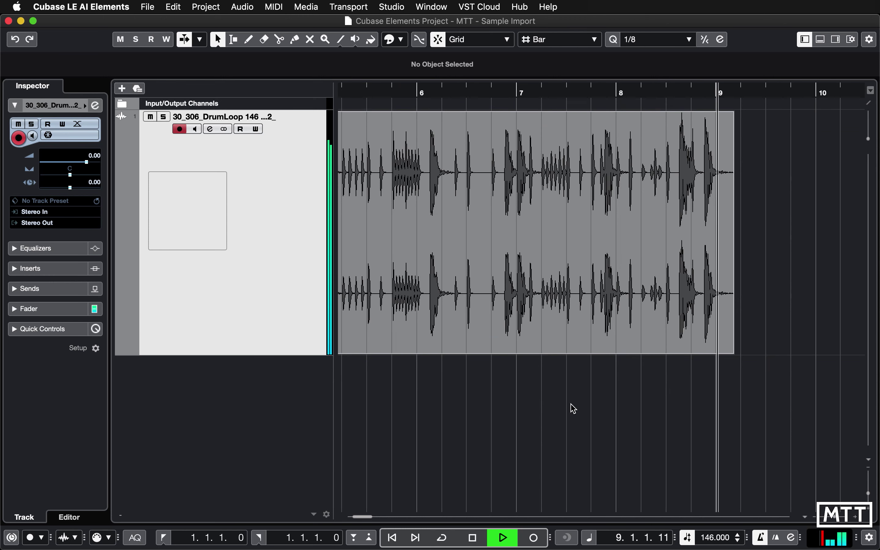
key("space")
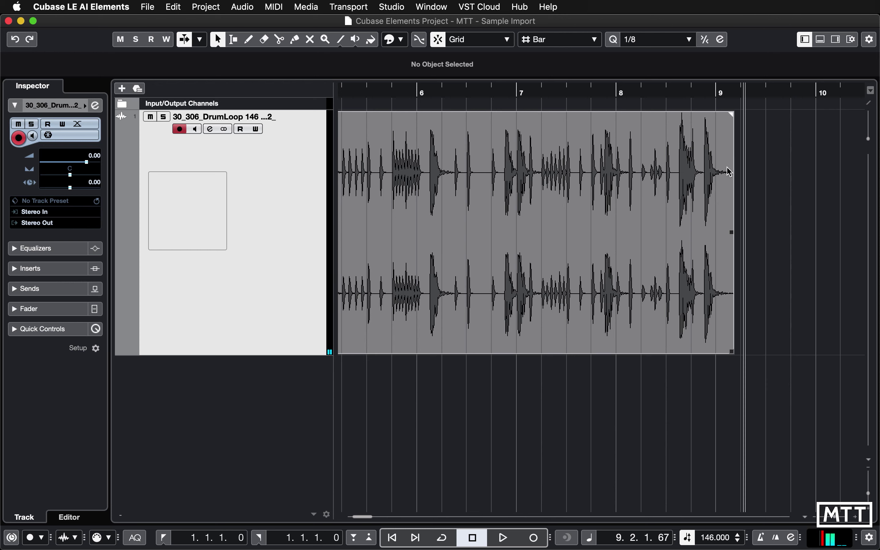
With Snap off, play from just before bar 9 to hear the loop's ending
left_click(704, 95)
key("j")
left_click(702, 95)
key("space")
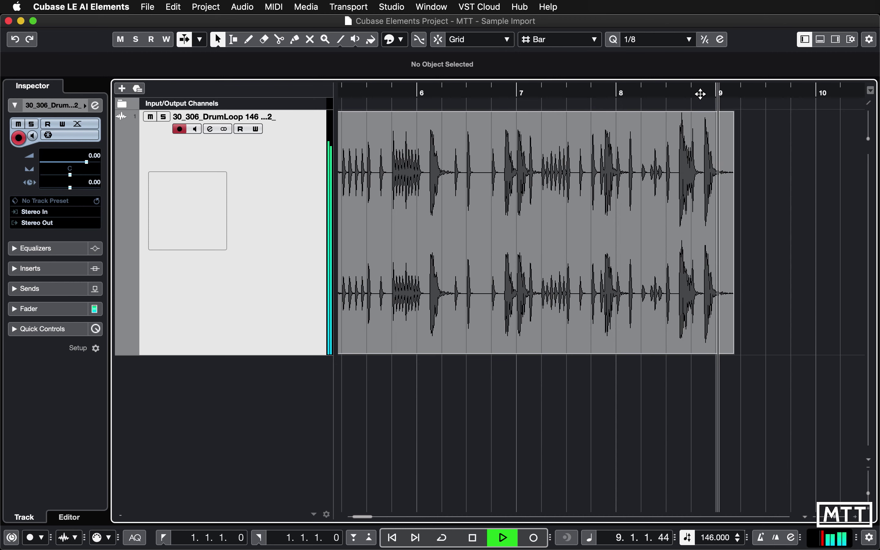
key("space")
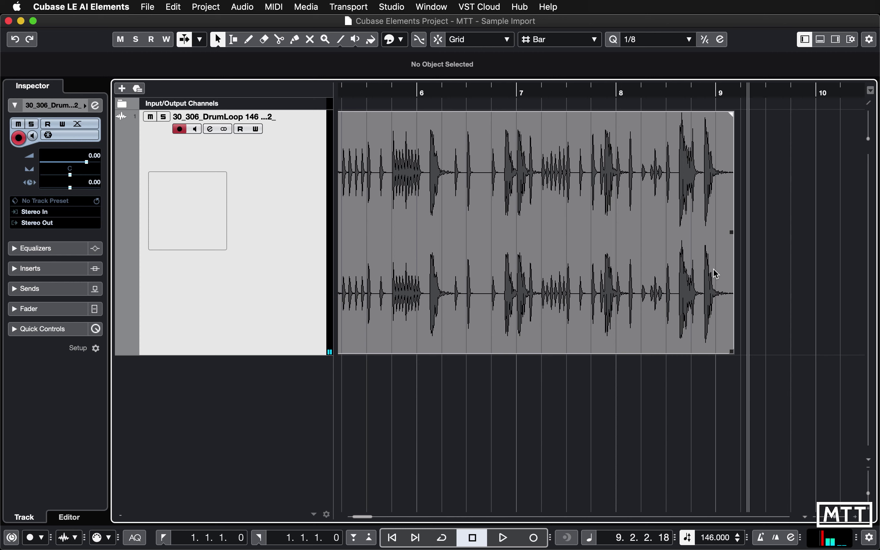
Switch sizing to time stretch and stretch the drum loop event to end exactly at bar 9
left_click(218, 39)
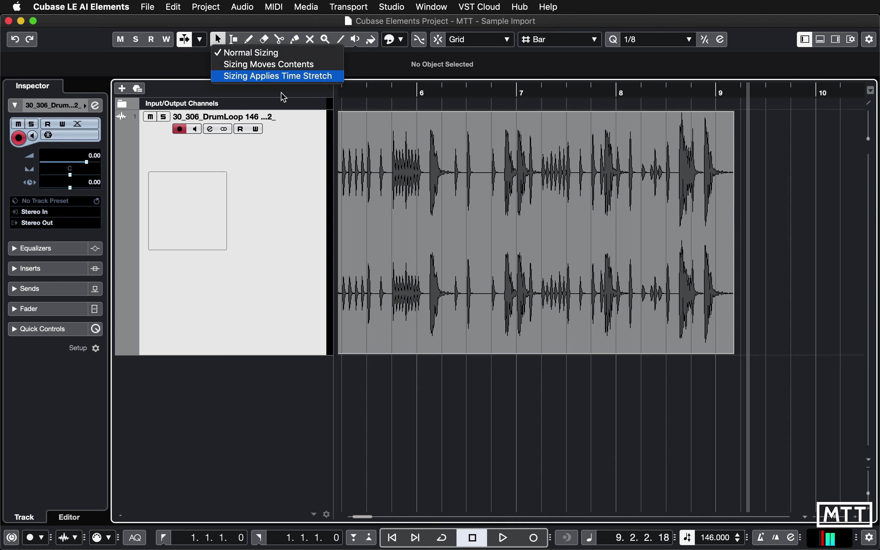
left_click(710, 364)
left_click(730, 353)
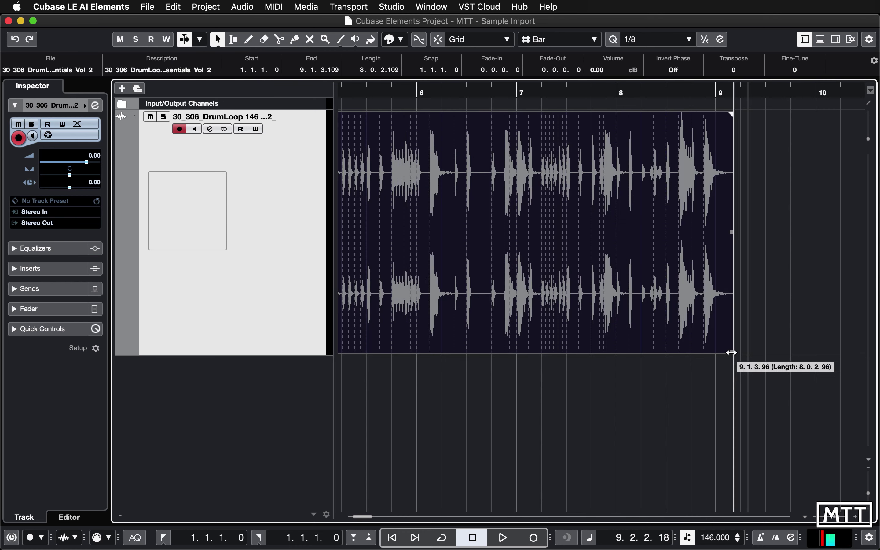
left_click_drag(730, 353, 720, 352)
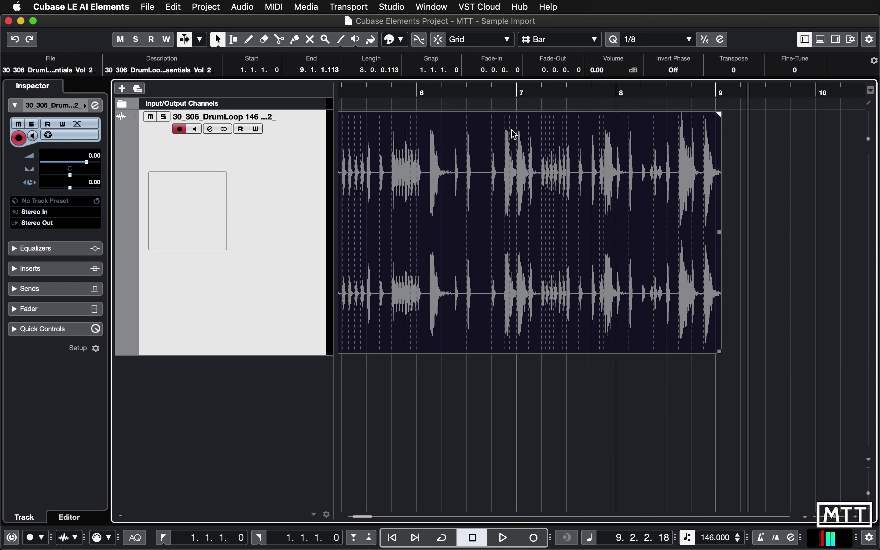
left_click(438, 39)
mouse_move(722, 353)
left_mouse_down()
mouse_move(729, 353)
mouse_move(721, 352)
left_mouse_up()
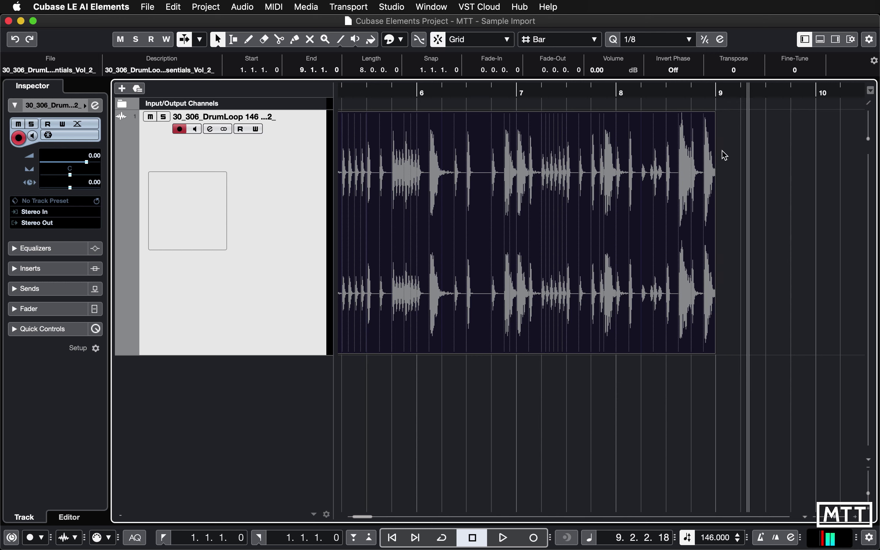
Set the locators to the drum event, enable Cycle, and play across the bar 9 loop point
key("p")
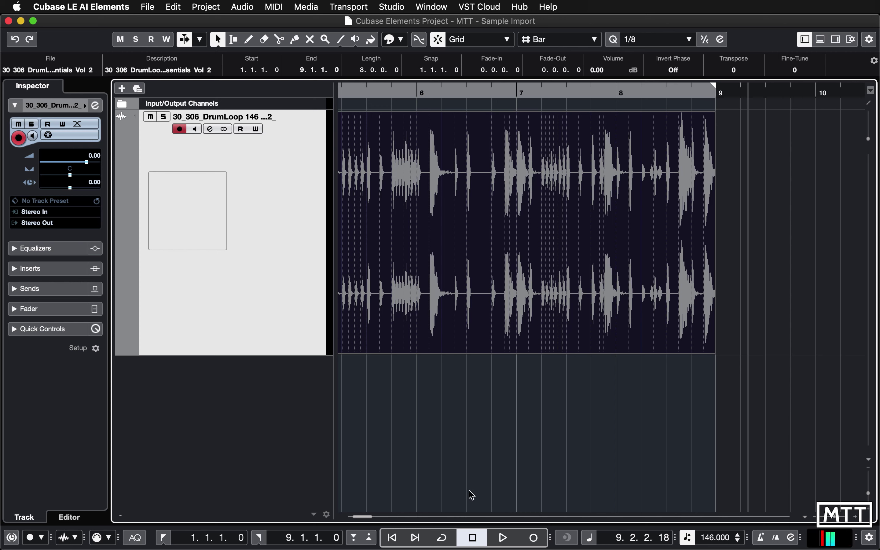
left_click(441, 537)
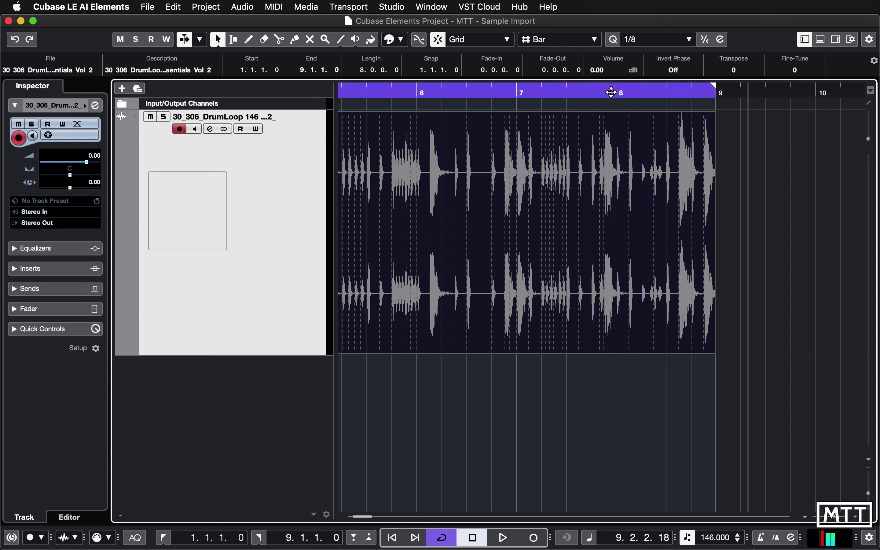
left_click(596, 91)
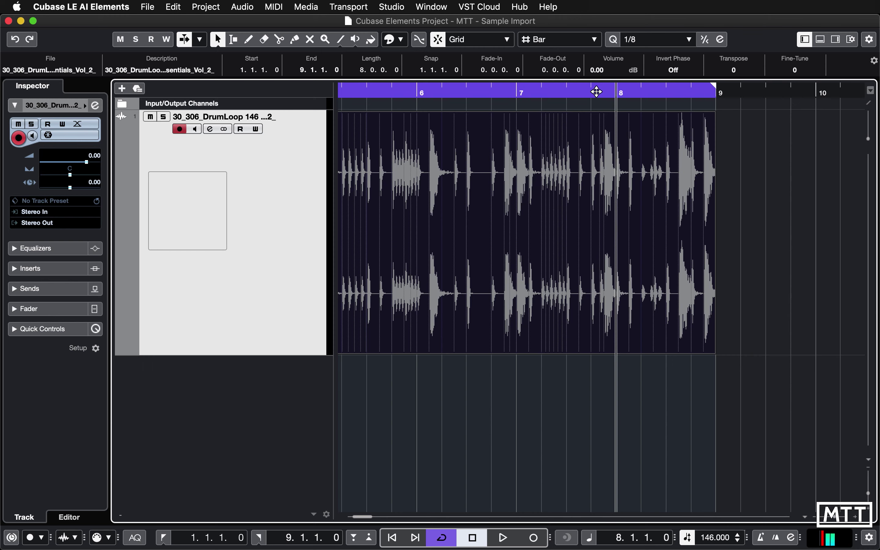
key("space")
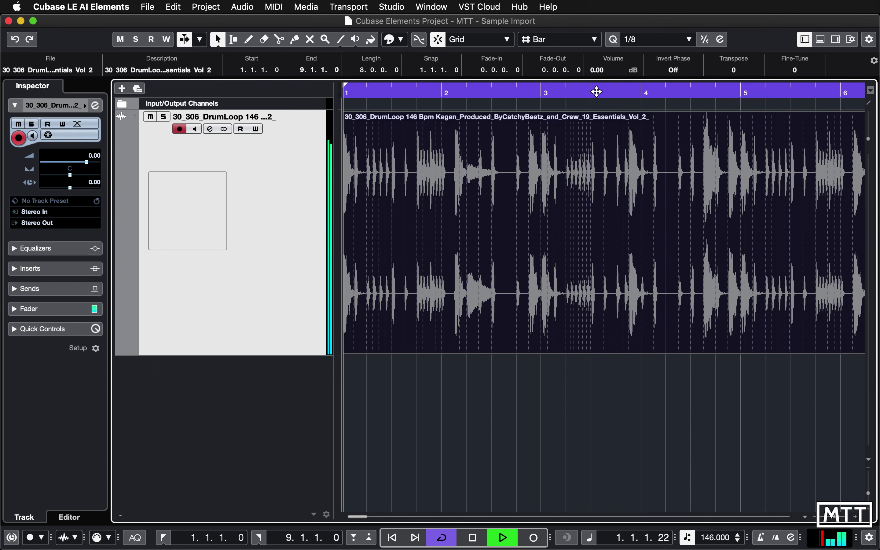
key("space")
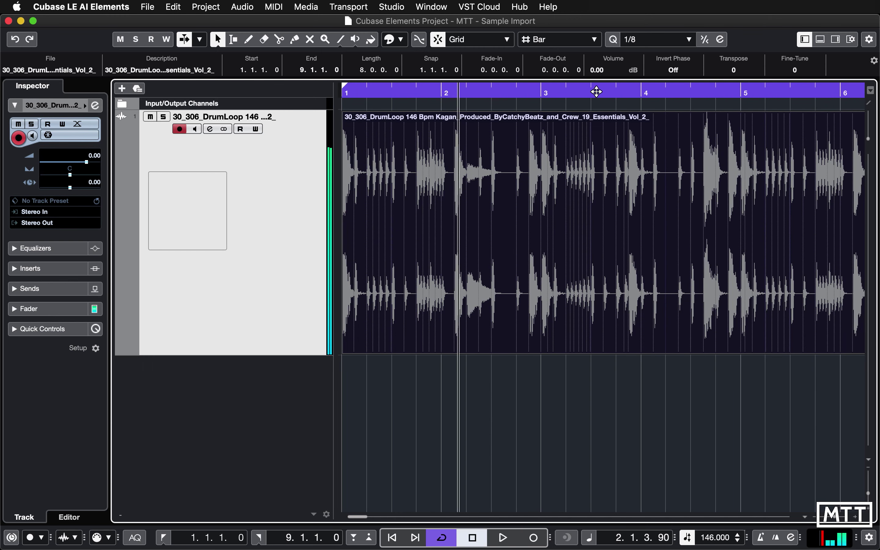
key("g")
key("g")
key("g")
left_click(683, 90)
key("space")
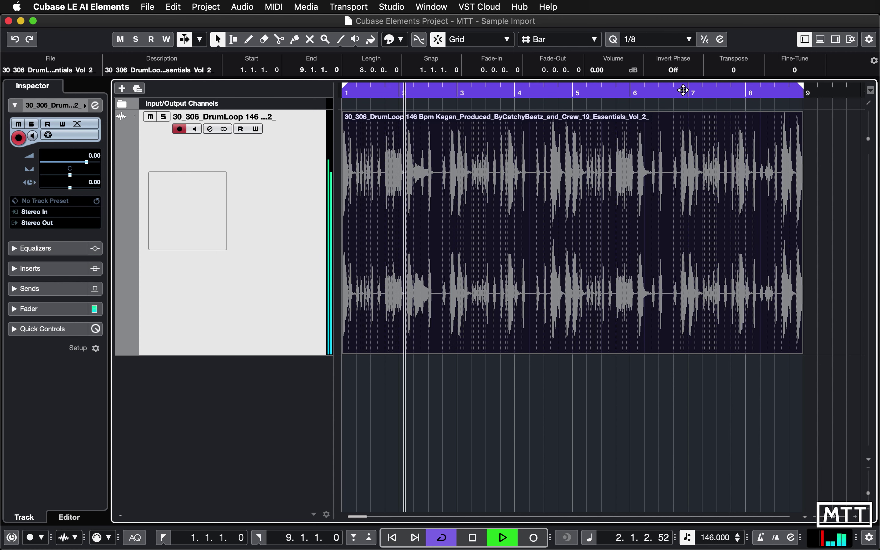
key("space")
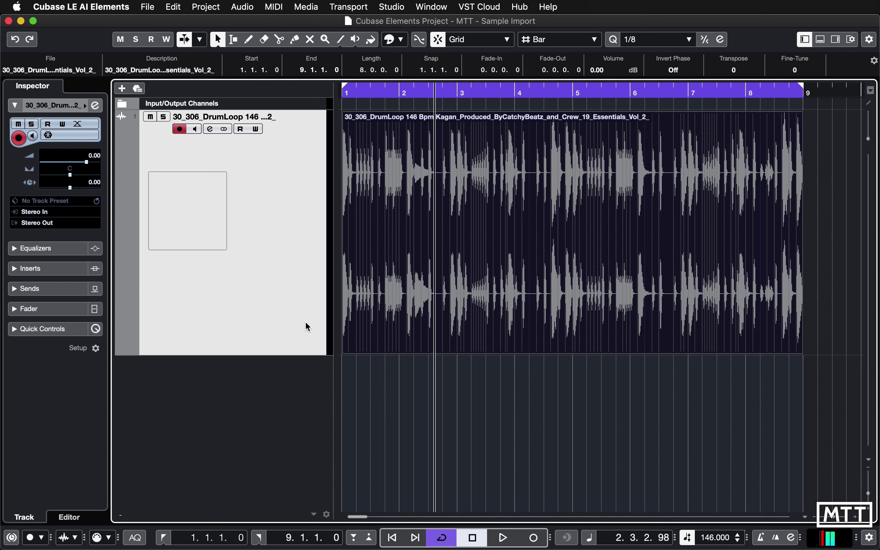
Rename the track 'Drum Loop', reduce its height, and return the playhead to bar 1
left_click_drag(277, 354, 276, 269)
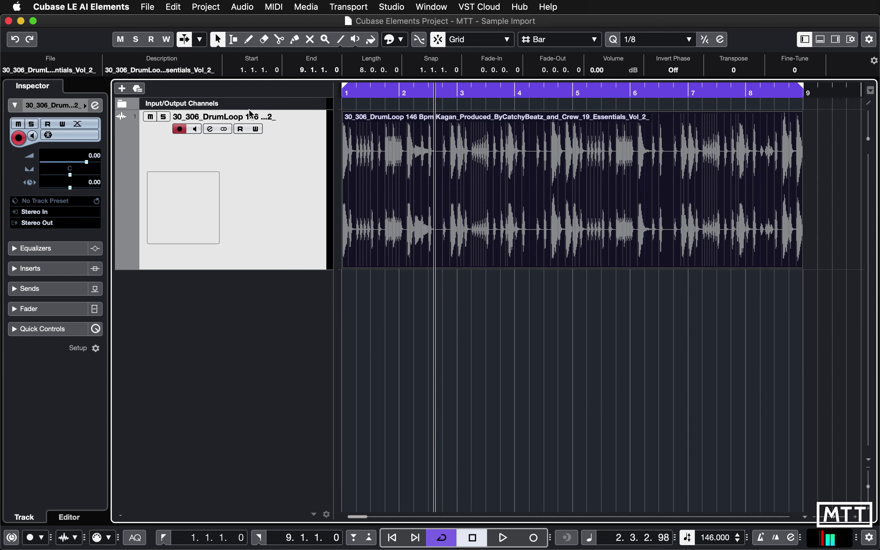
double_click(228, 116)
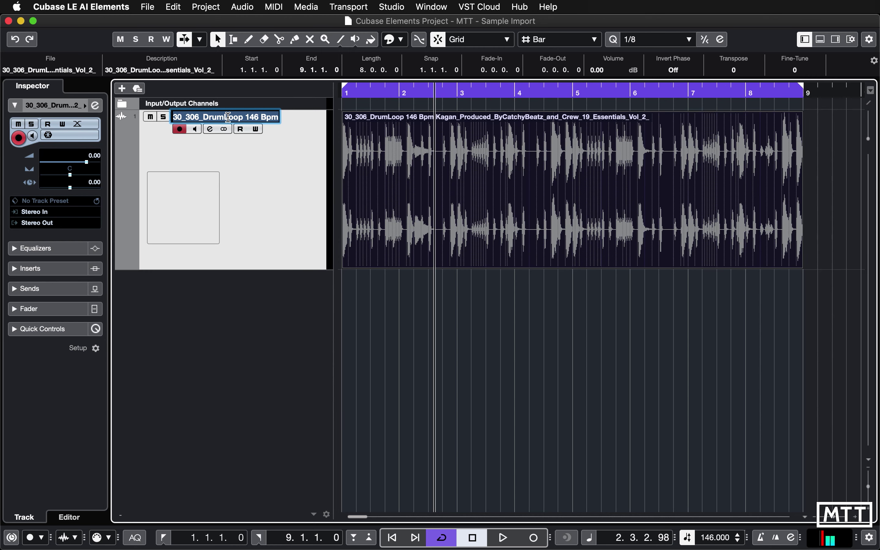
type("Loop")
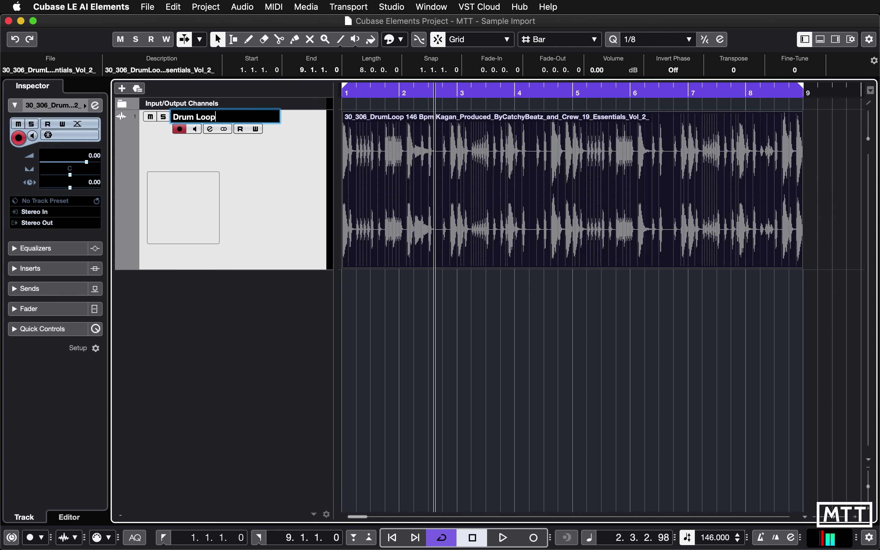
key("Return")
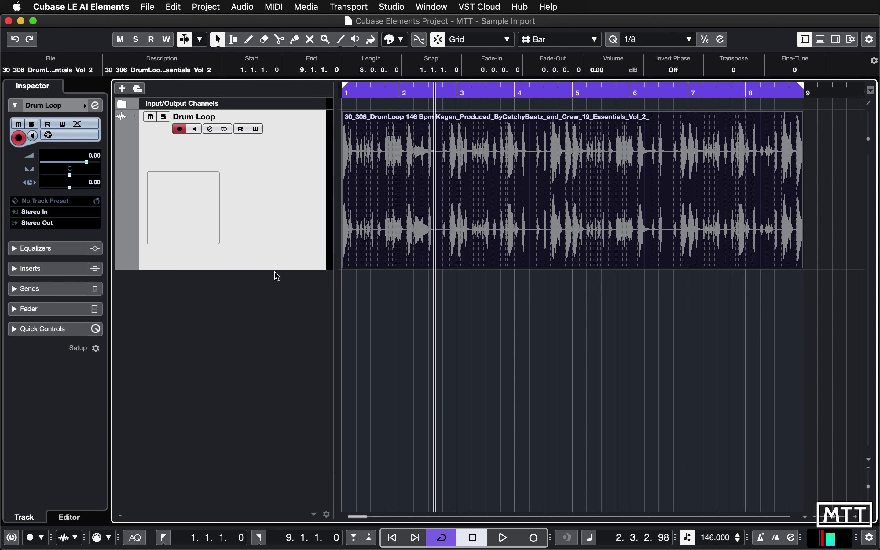
left_click_drag(277, 270, 278, 221)
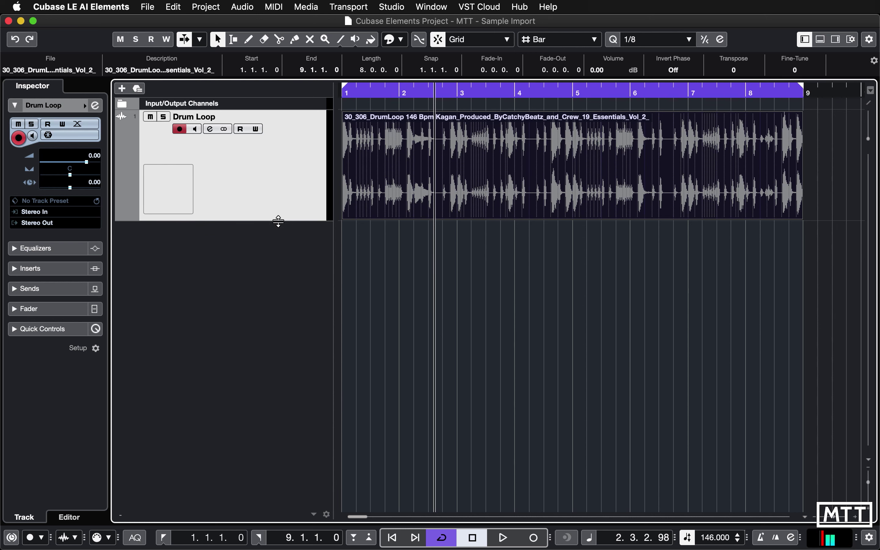
key("Home")
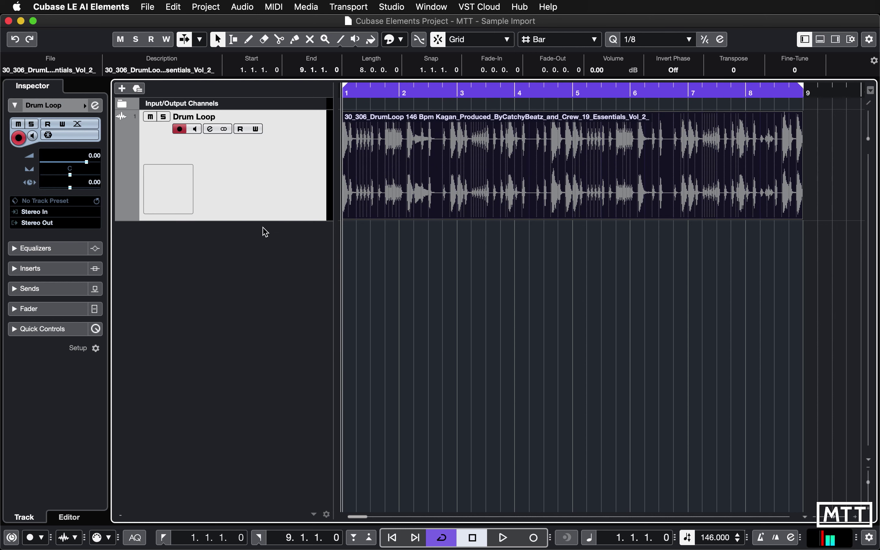
Start another audio file import and go to the r-loops stayathome folder
left_click(148, 8)
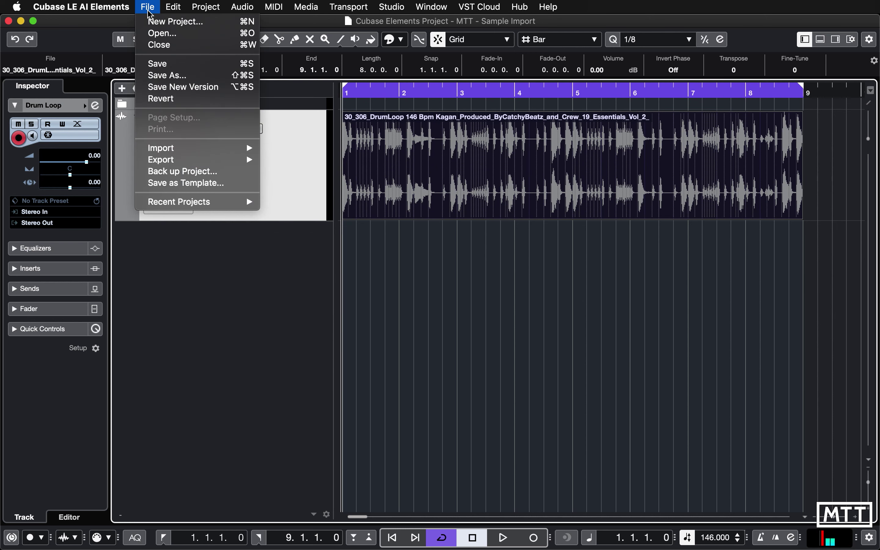
mouse_move(189, 153)
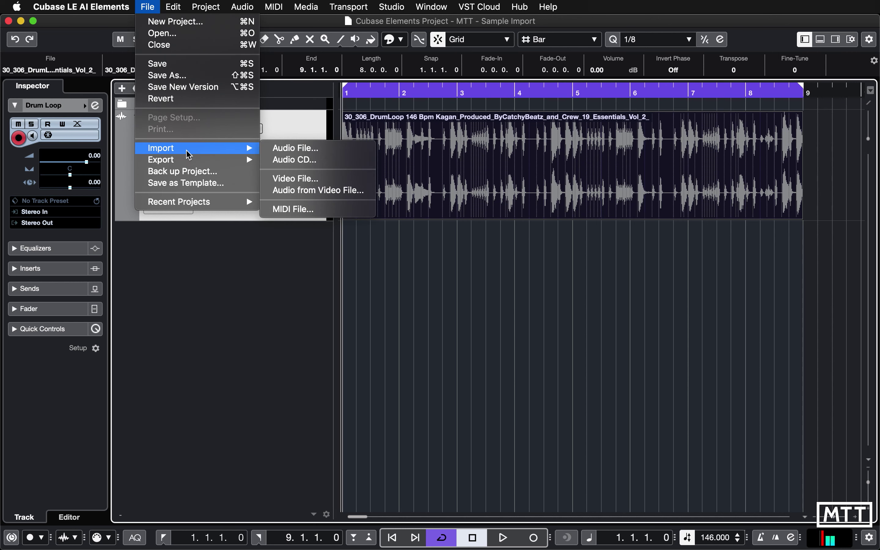
left_click(276, 150)
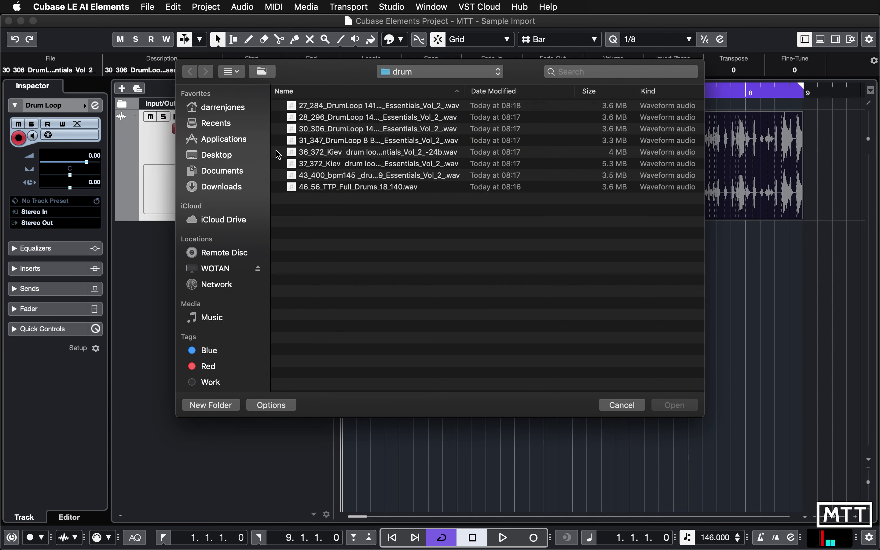
left_click(470, 74)
left_click(453, 87)
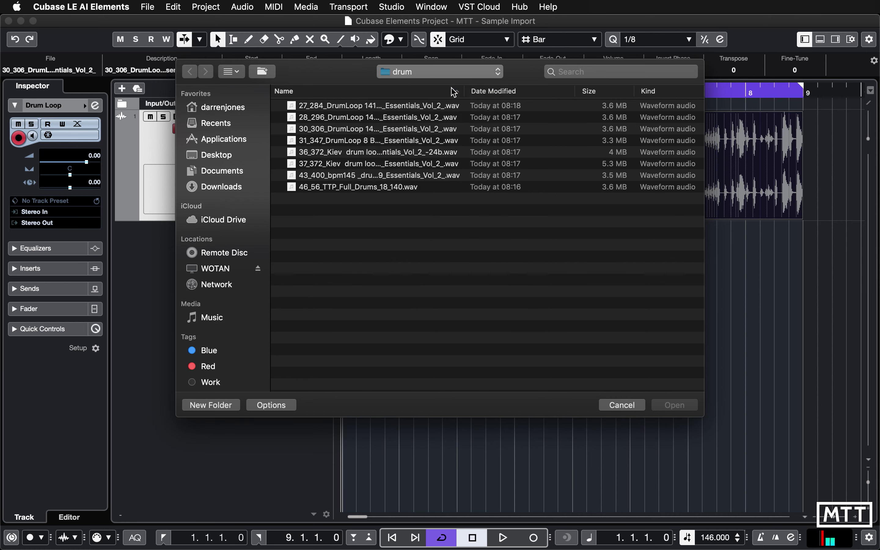
Expand the piano folder and open 35_368_LC_BRLS_90_Synth_PianoKeysHigh_F#m.wav for import
scroll(469, 282, "down", 2)
scroll(469, 284, "down", 10)
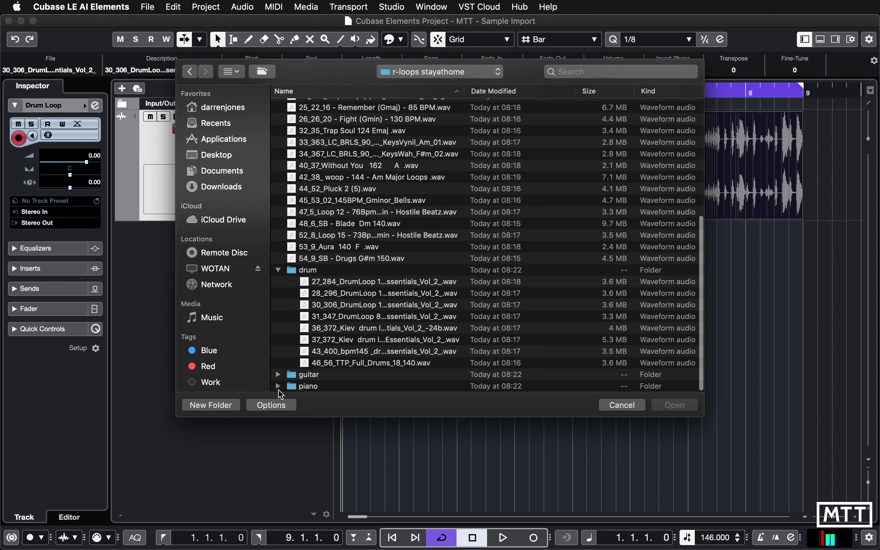
left_click(281, 386)
key("Right")
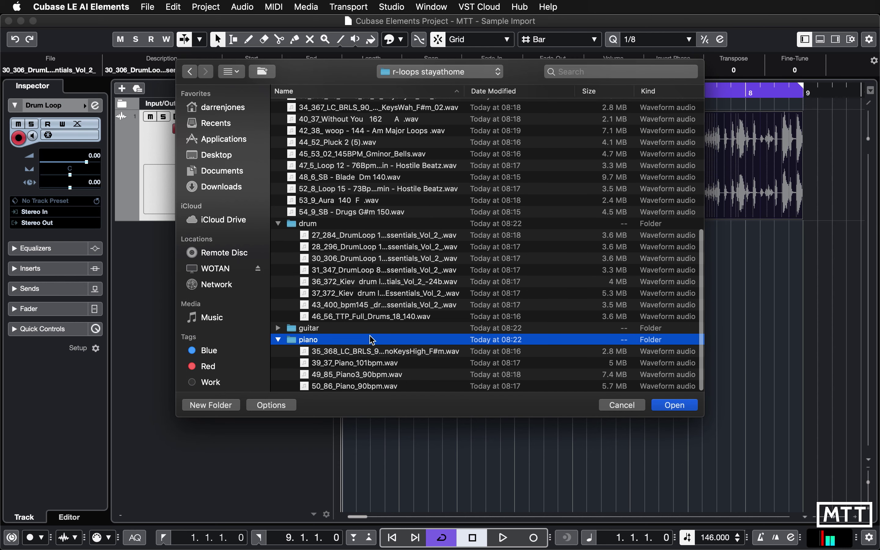
left_click(363, 375)
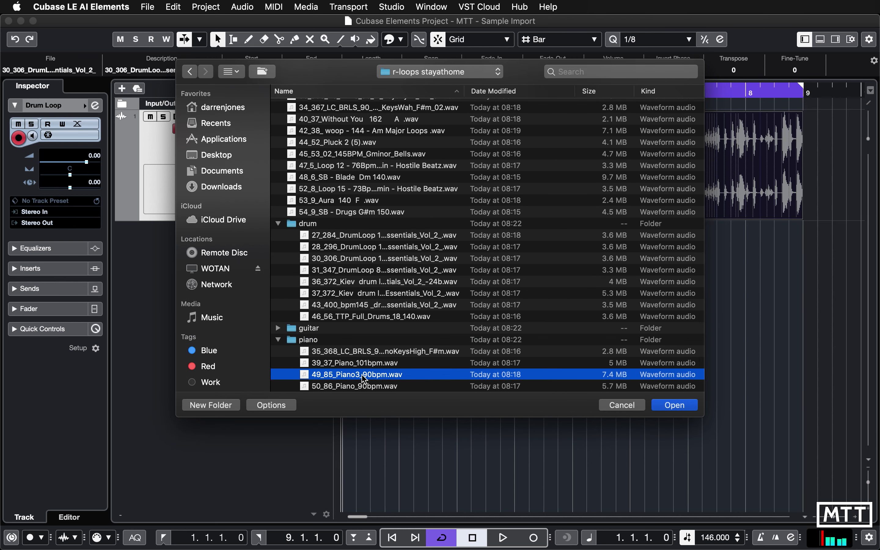
left_click(371, 352)
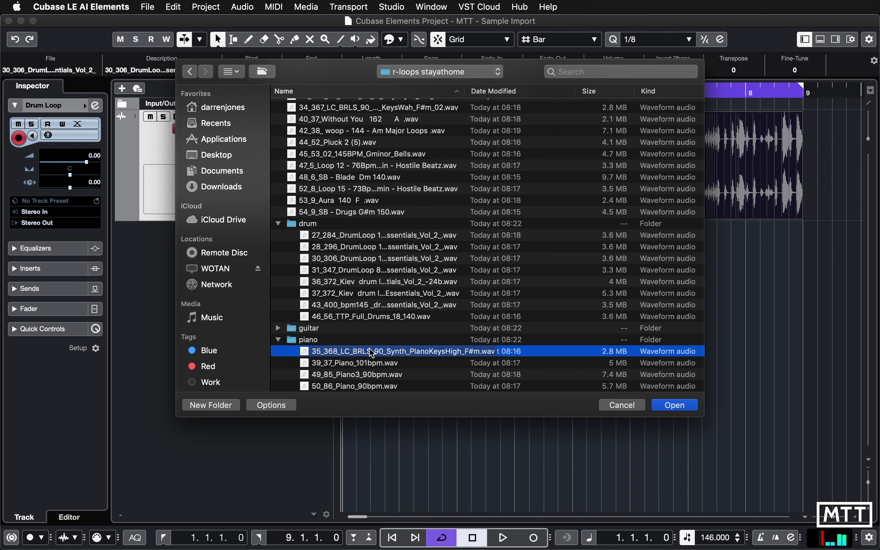
left_click(673, 405)
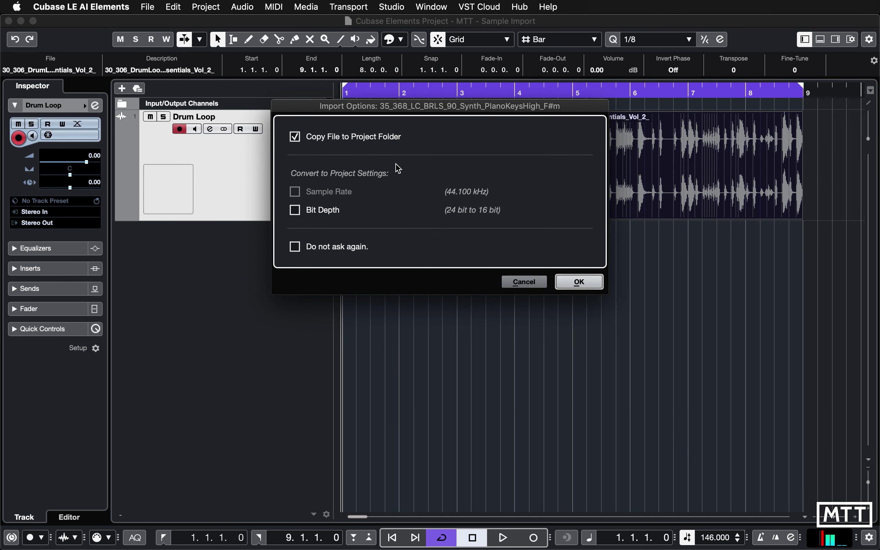
Import the 35_368 synth piano keys loop and move it onto a new Audio 01 track below the Drum Loop
left_click(576, 286)
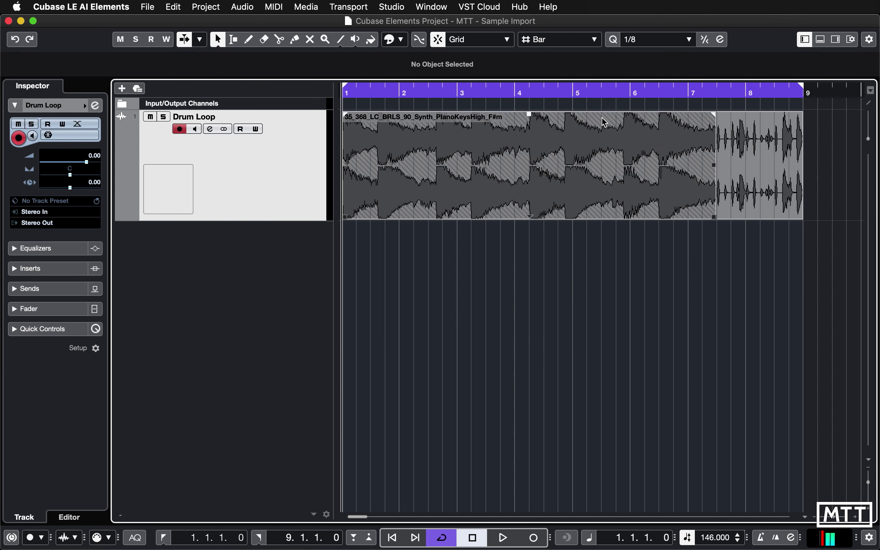
left_click(602, 130)
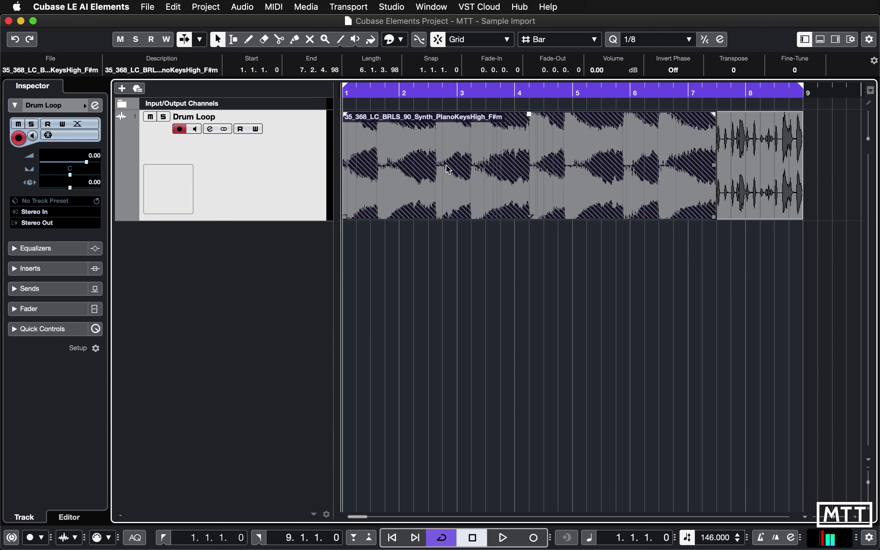
left_click_drag(443, 153, 441, 242)
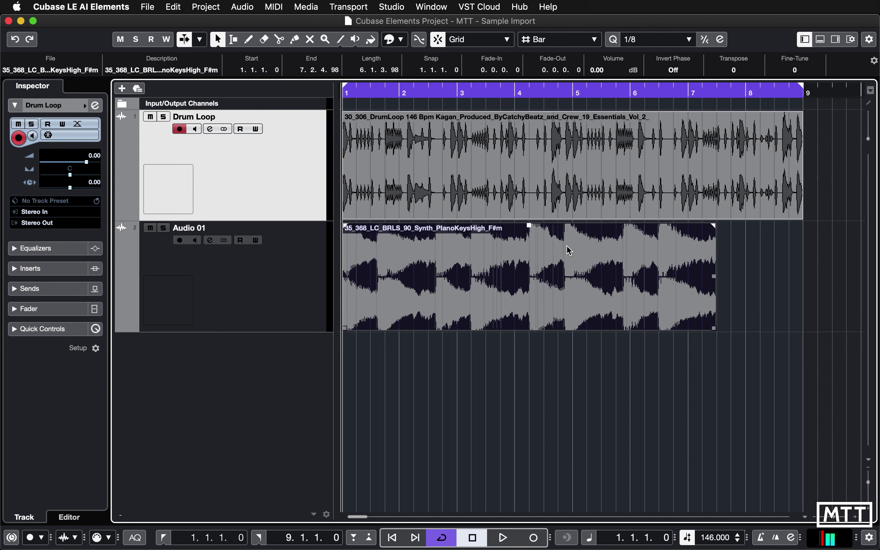
Mute the Drum Loop and set the loop range to the piano event on Audio 01
left_click(148, 117)
left_click(589, 380)
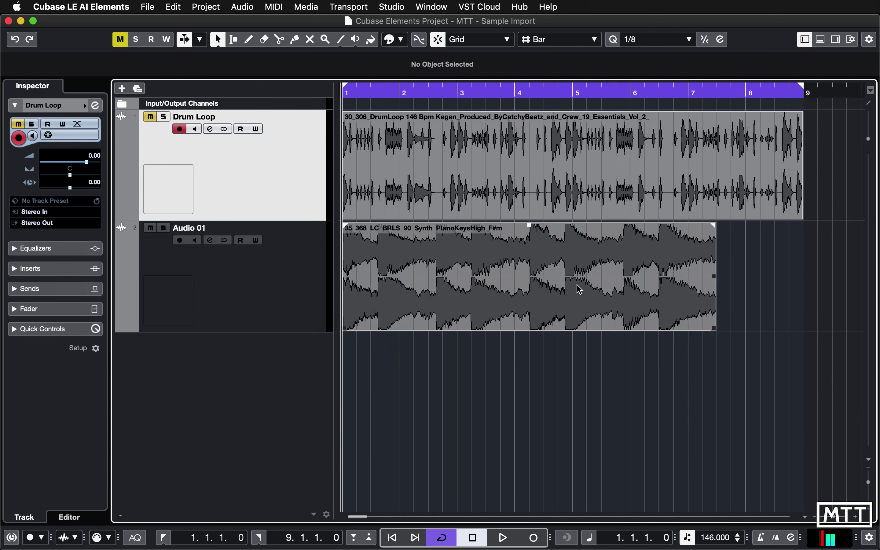
left_click(579, 289)
left_click(577, 380)
left_click(566, 298)
key("p")
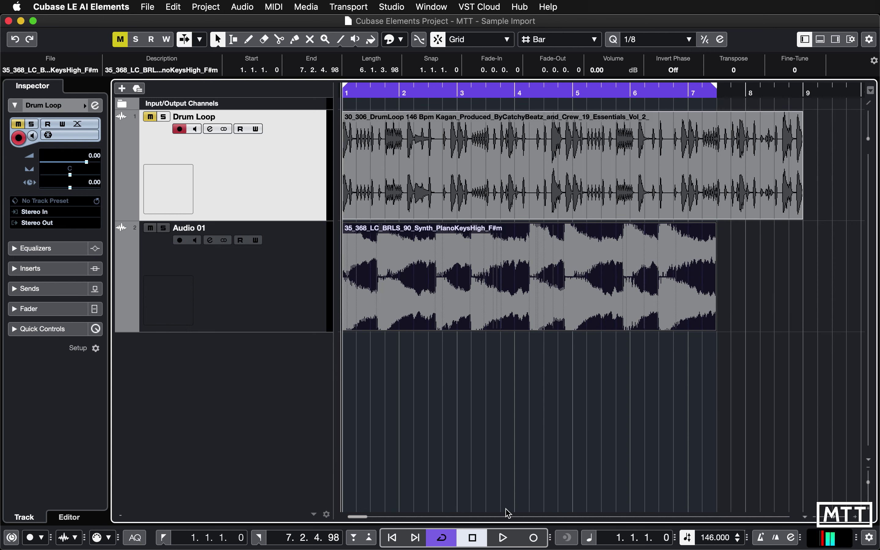
Audition the piano loop, which ends before bar 8, then bring up the event sizing modes
left_click(503, 538)
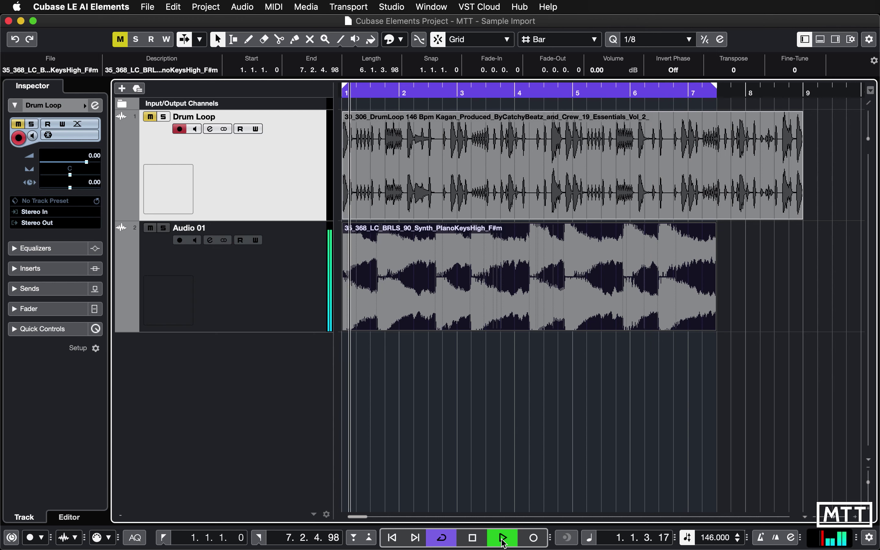
left_click(503, 539)
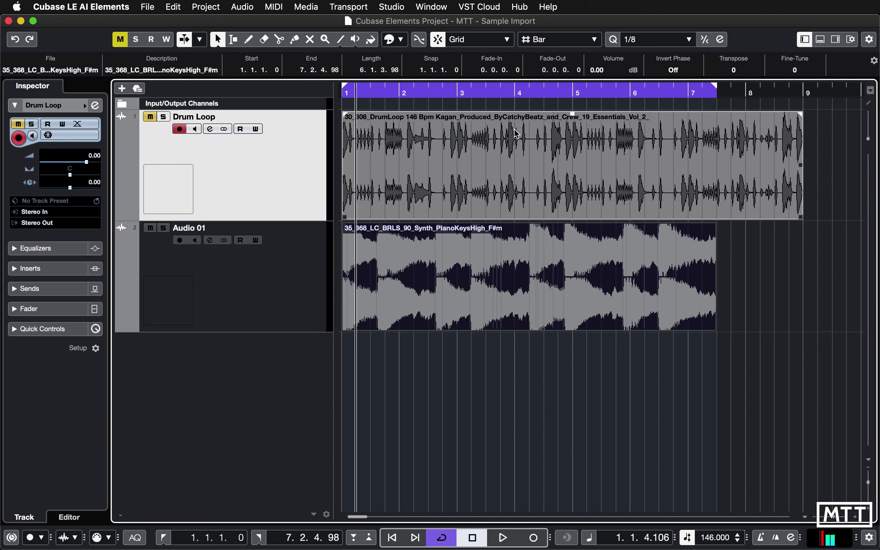
left_click(219, 44)
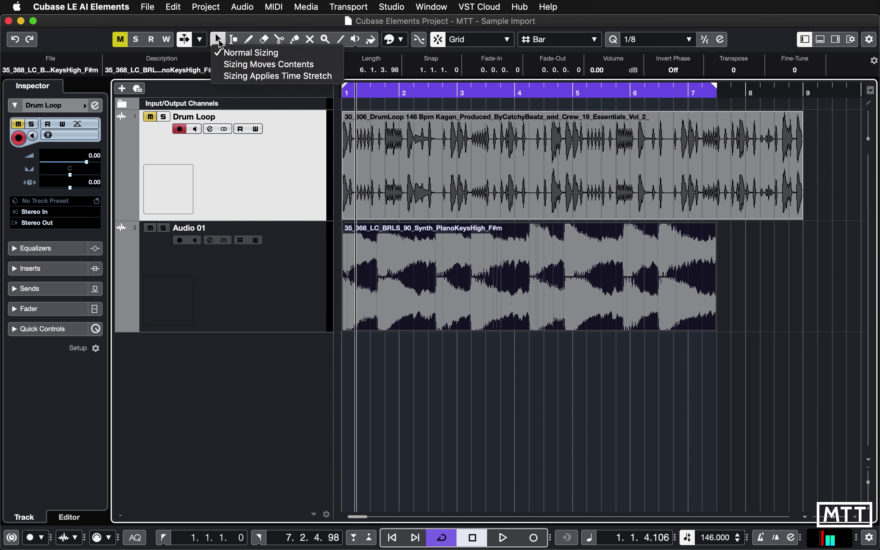
Switch to Sizing Applies Time Stretch and stretch the piano event to bar 5, then audition it
left_click(229, 77)
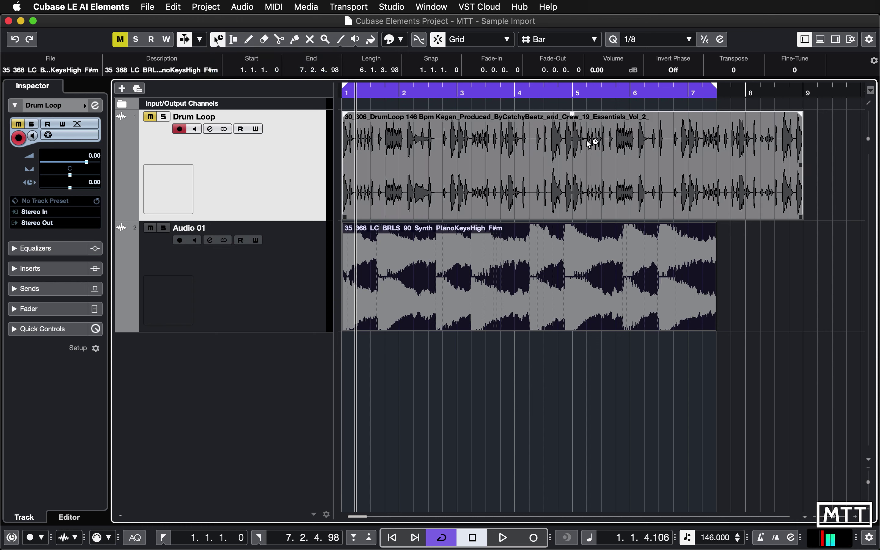
left_click(579, 231)
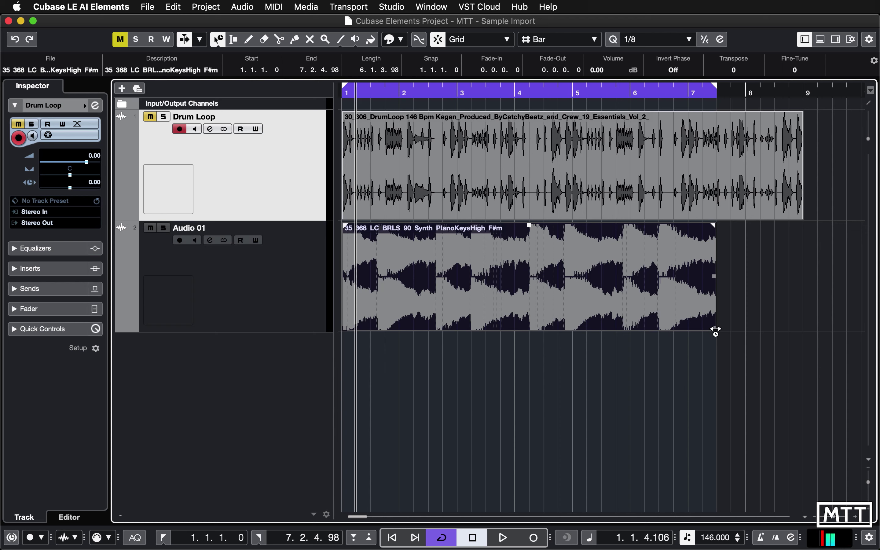
left_click_drag(715, 329, 580, 319)
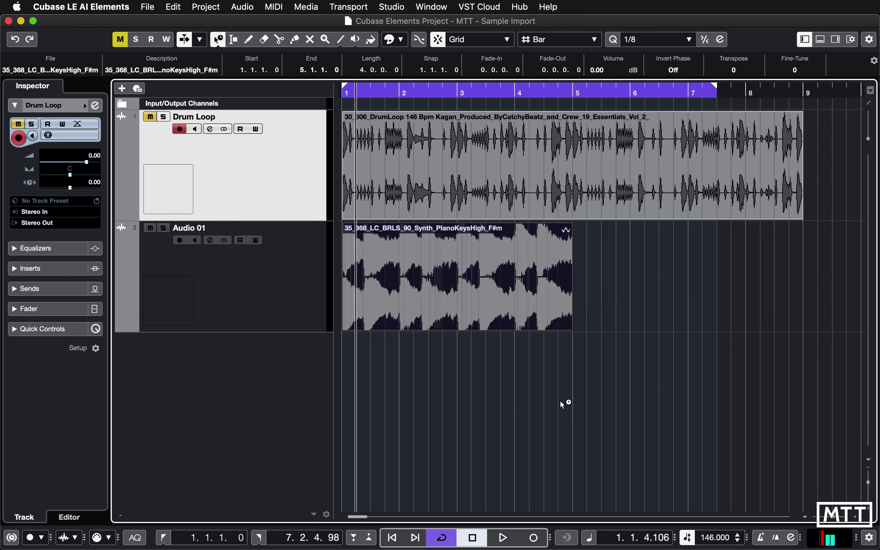
key("space")
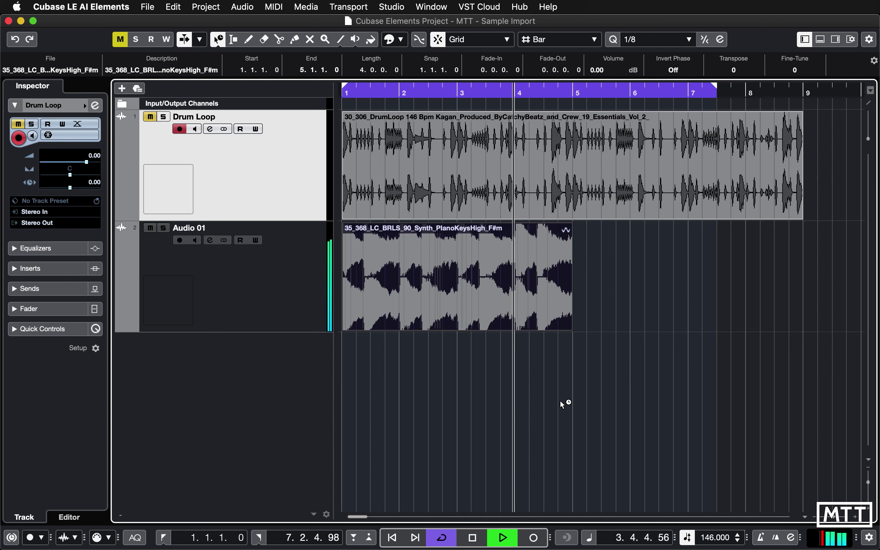
key("space")
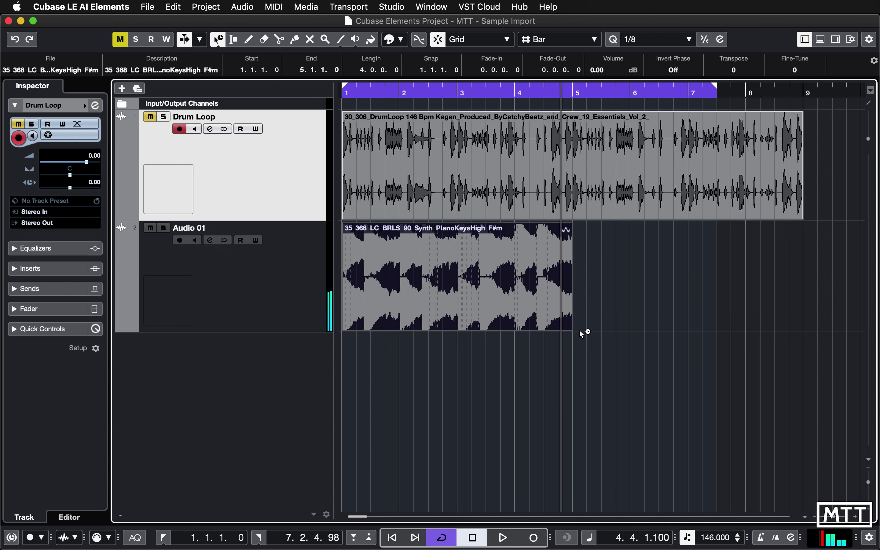
Stretch the piano event to end at bar 9 with the Drum Loop, then loop and play it from bar 1
left_click_drag(569, 329, 782, 320)
key("p")
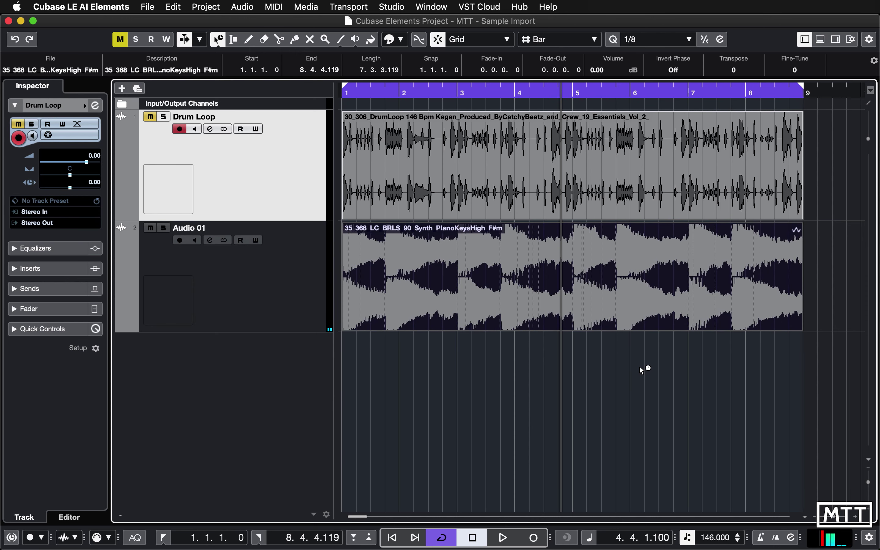
key("Home")
key("space")
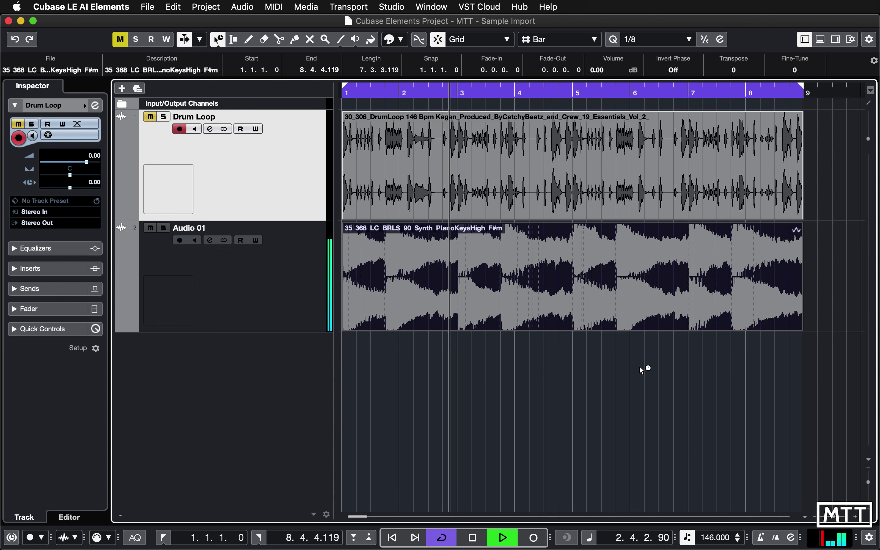
key("space")
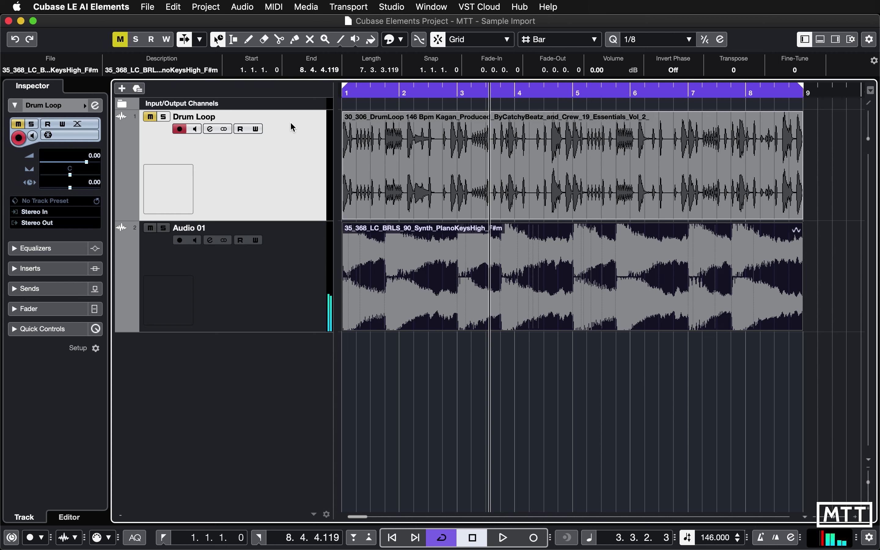
Unmute the Drum Loop and play both loops from the project start
left_click(150, 117)
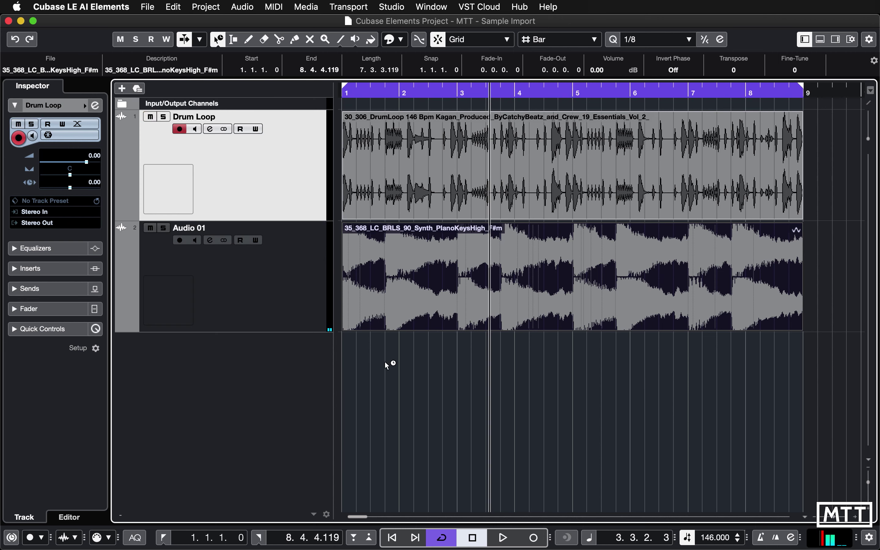
key("comma")
key("space")
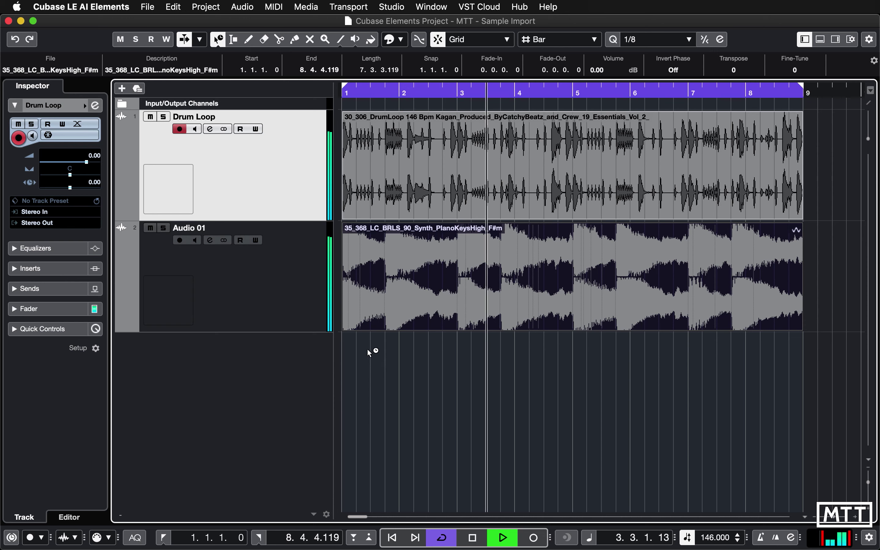
Lower Audio 01's volume to -7.58 dB and shrink the Drum Loop and Audio 01 track heights
left_click(273, 278)
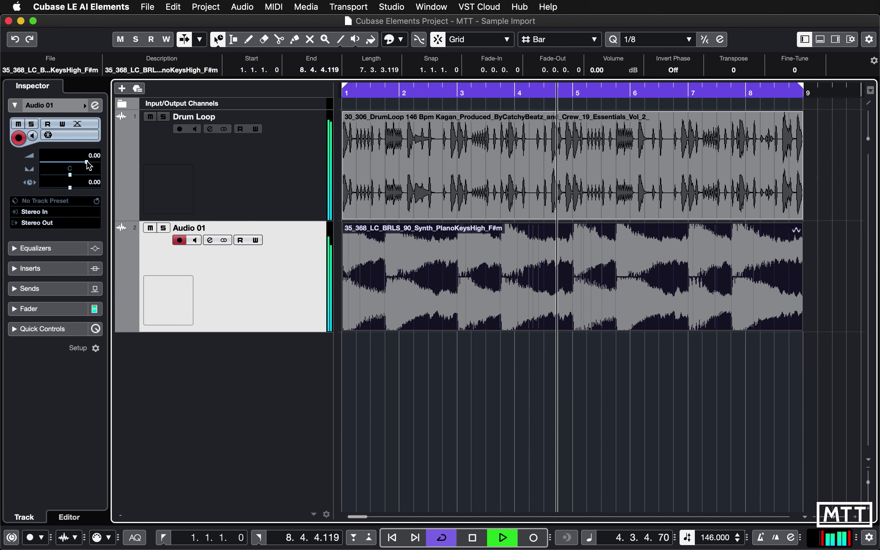
left_click(71, 162)
left_click_drag(72, 166, 72, 166)
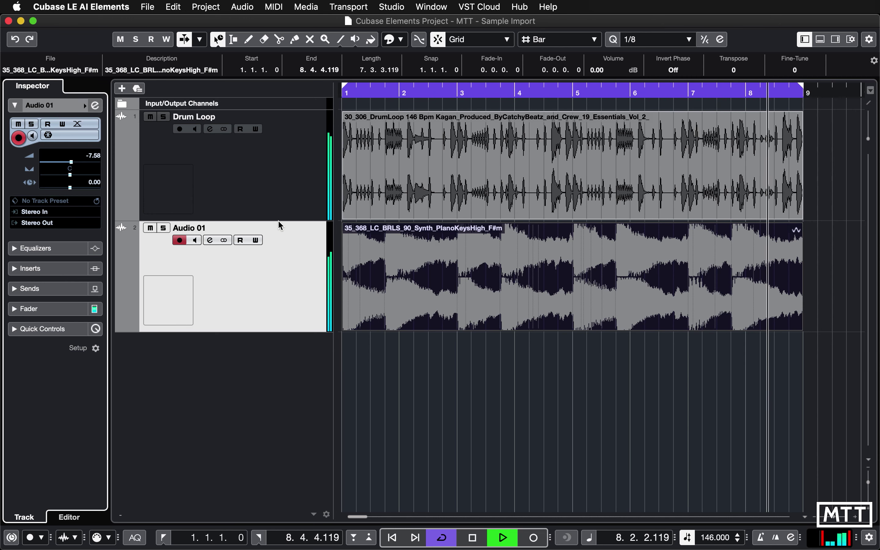
left_click_drag(278, 220, 280, 180)
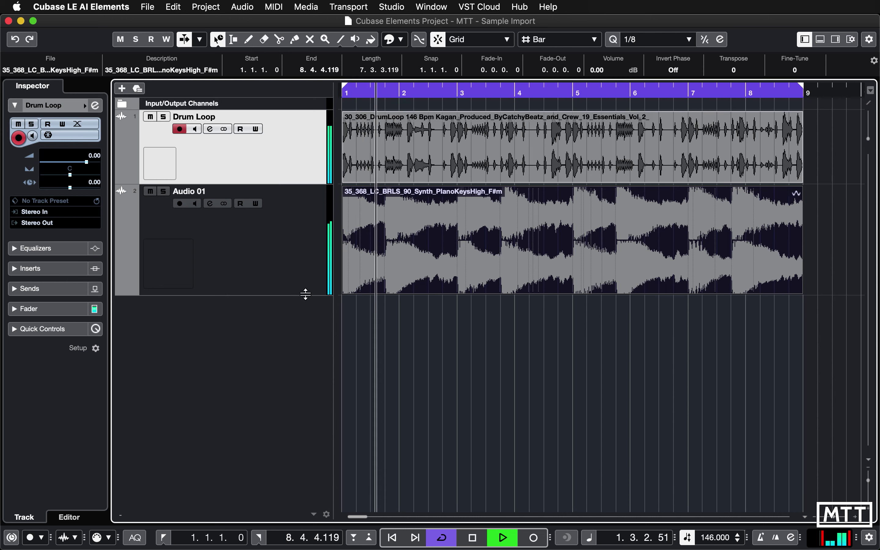
left_click_drag(303, 295, 302, 262)
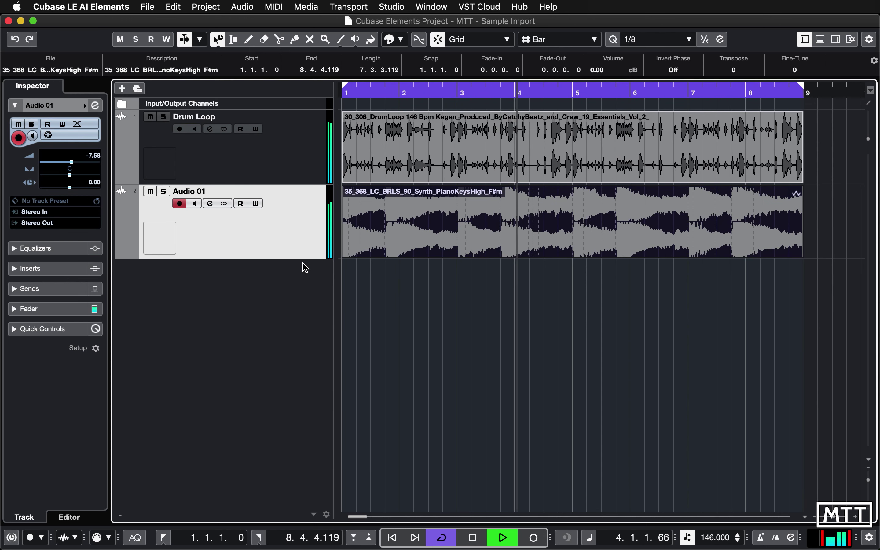
Stop playback, return event resizing to Normal Sizing, and rewind to bar 1
key("space")
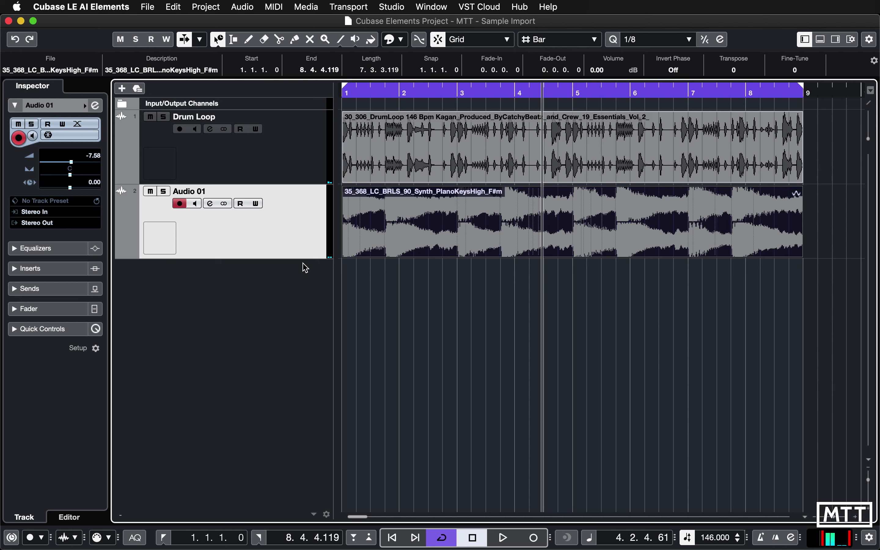
mouse_move(491, 193)
key("1")
key("Home")
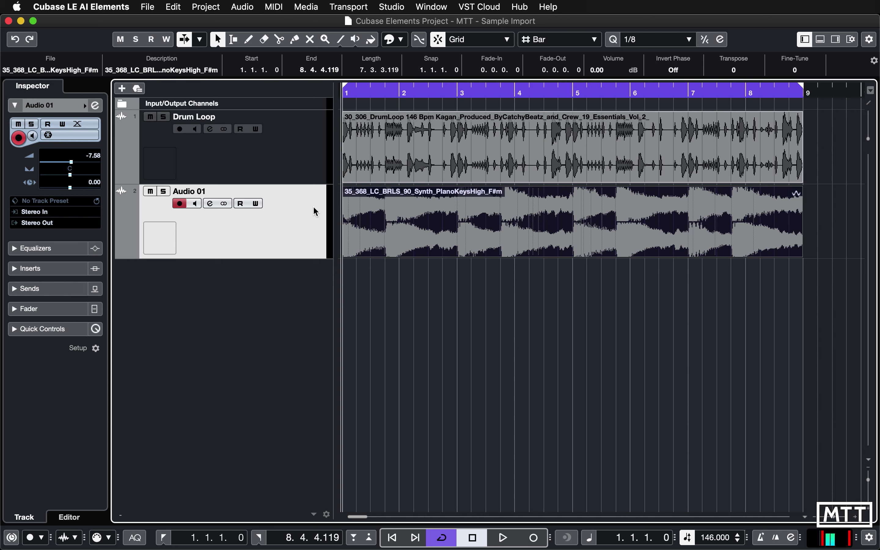
Start an audio file import and go to the r-loops stayathome folder
left_click(152, 7)
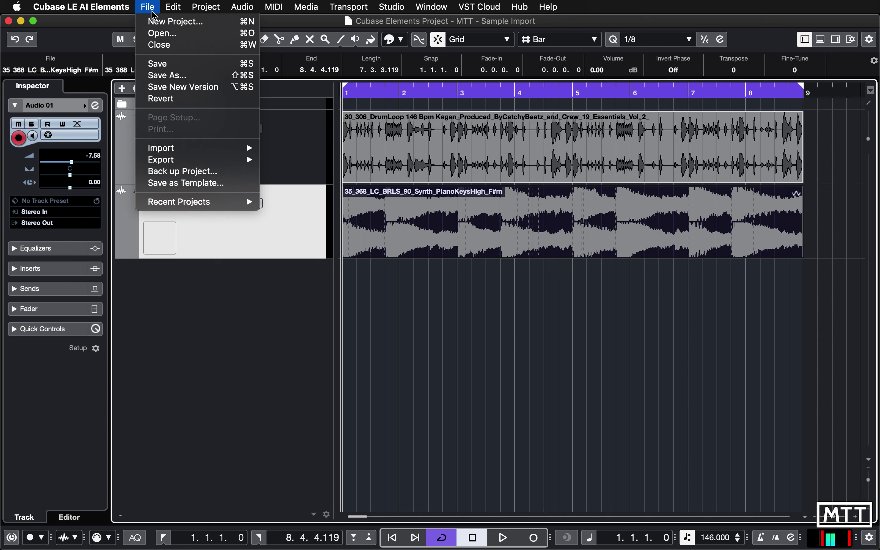
mouse_move(199, 150)
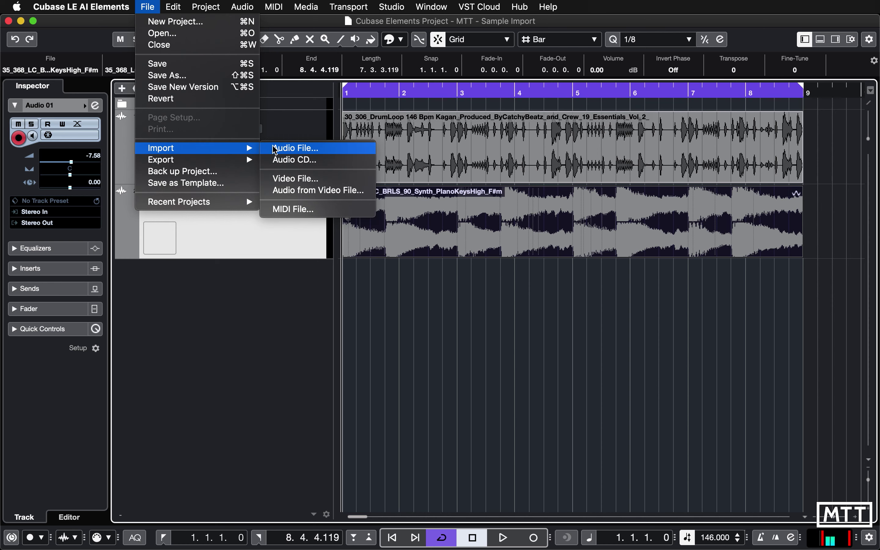
left_click(288, 149)
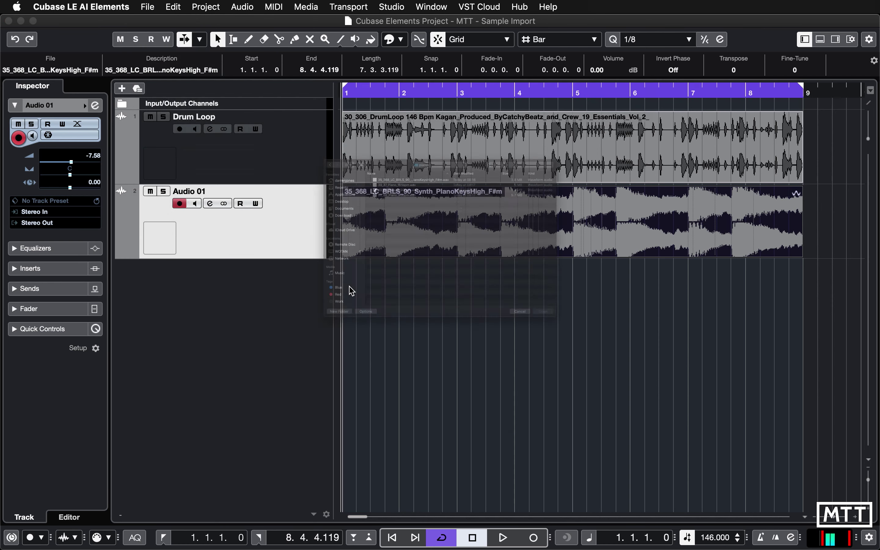
left_click(439, 73)
left_click(421, 86)
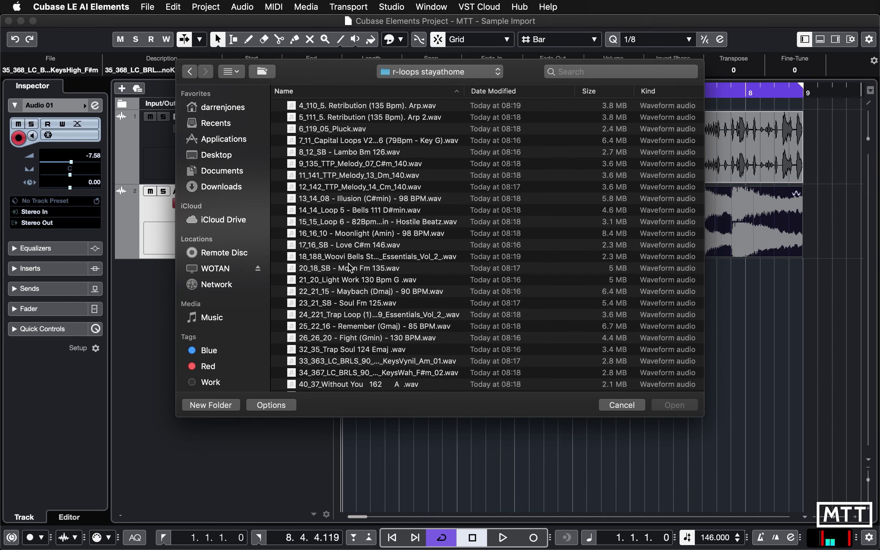
scroll(349, 267, "down", 10)
Expand the guitar folder and pick 29_29_19 Guitar Loop 80BPM Gm.wav
left_click(283, 327)
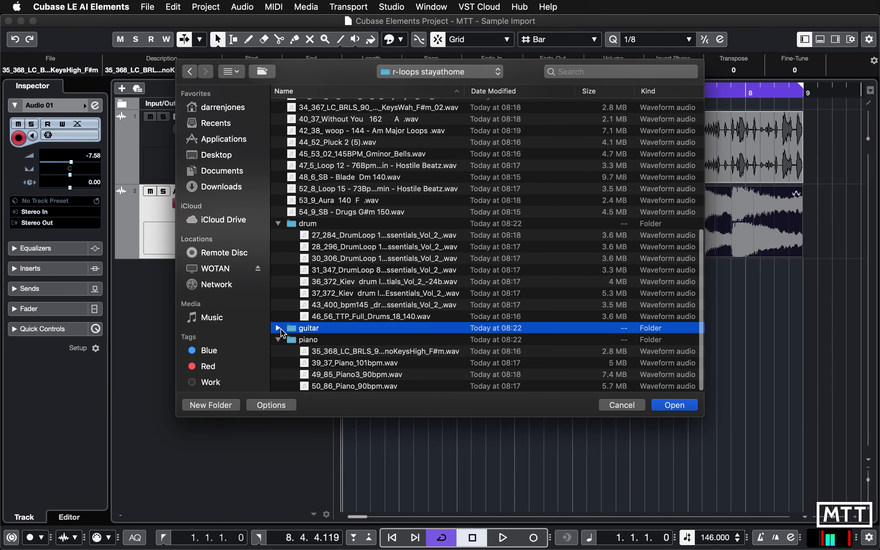
left_click(277, 325)
scroll(394, 294, "down", 2)
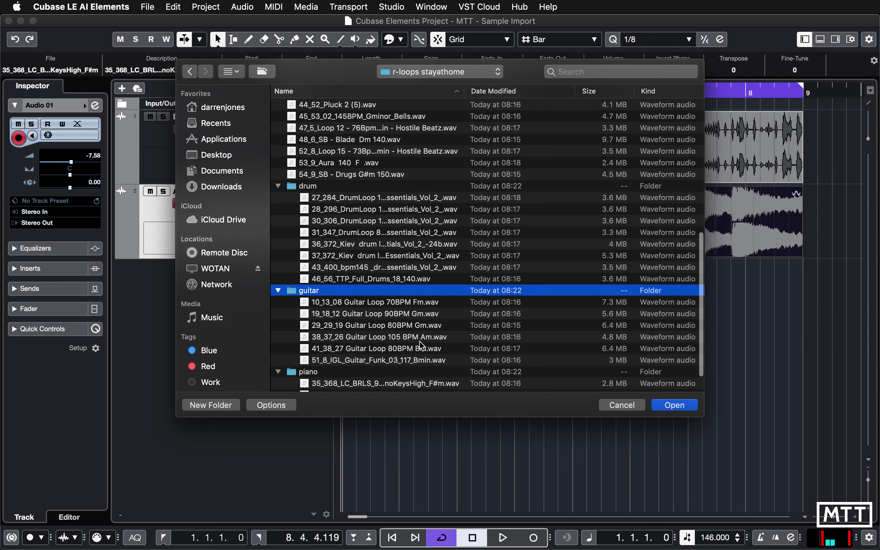
left_click(420, 305)
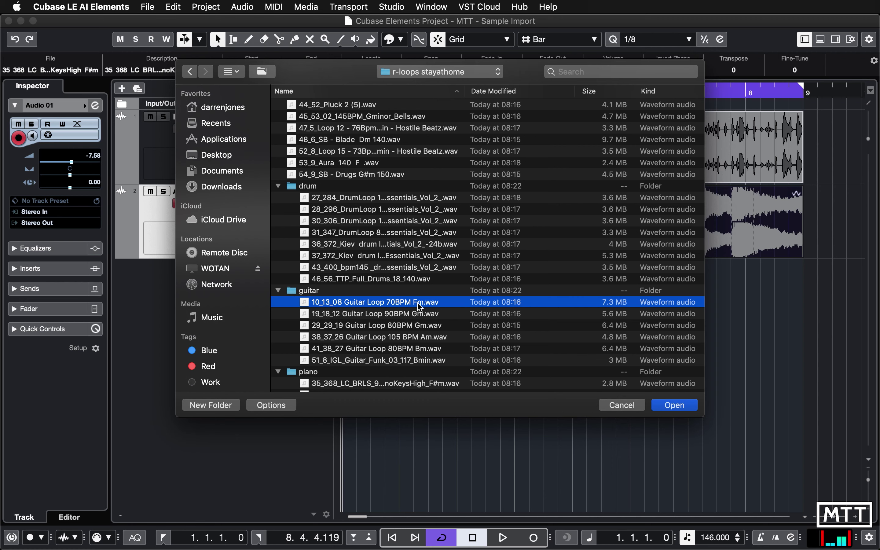
left_click(415, 316)
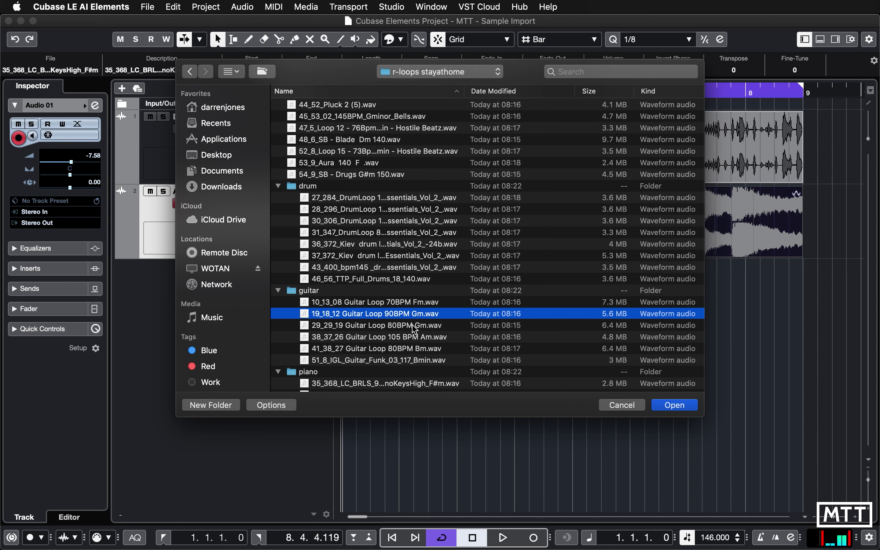
left_click(415, 326)
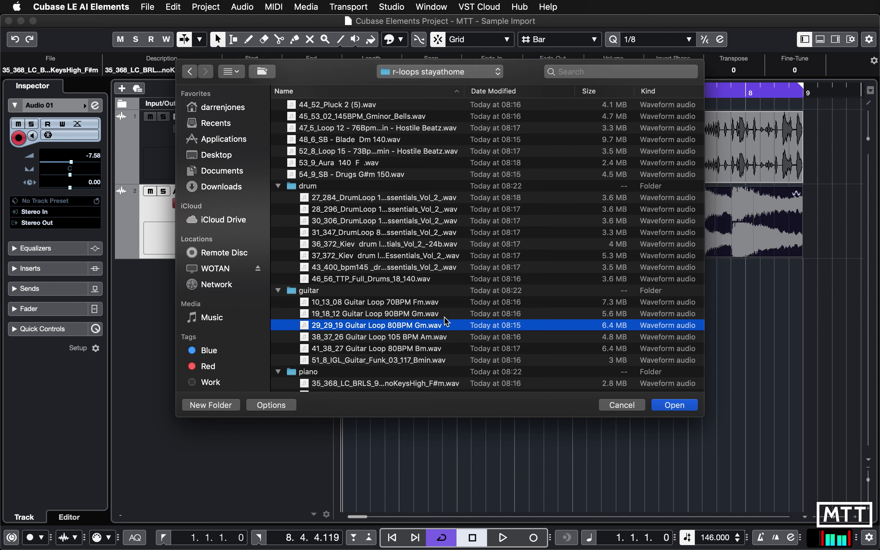
Import 29_29_19 Guitar Loop 80BPM Gm and move it onto a new Audio 02 track
double_click(396, 325)
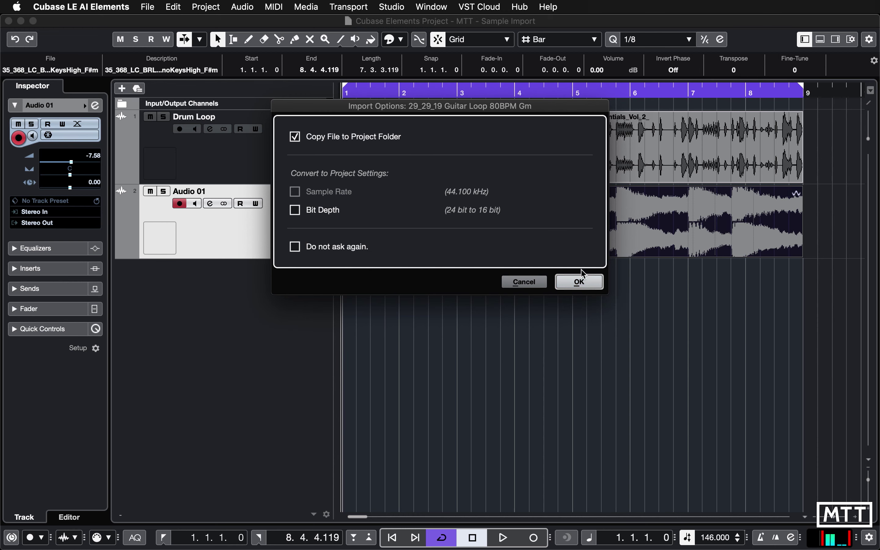
left_click(578, 283)
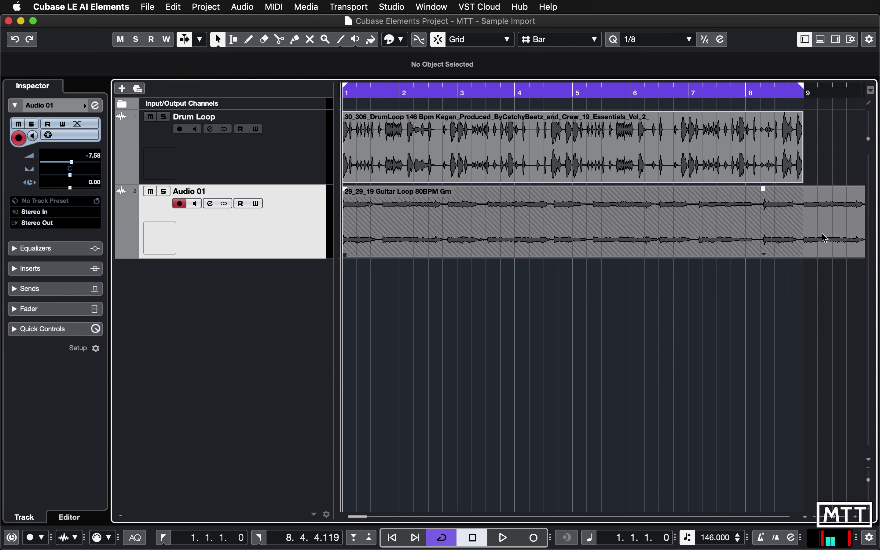
left_click_drag(824, 239, 823, 276)
Make Audio 02 taller, solo it, and reselect the guitar loop event
left_click(319, 332)
left_click_drag(319, 333, 318, 394)
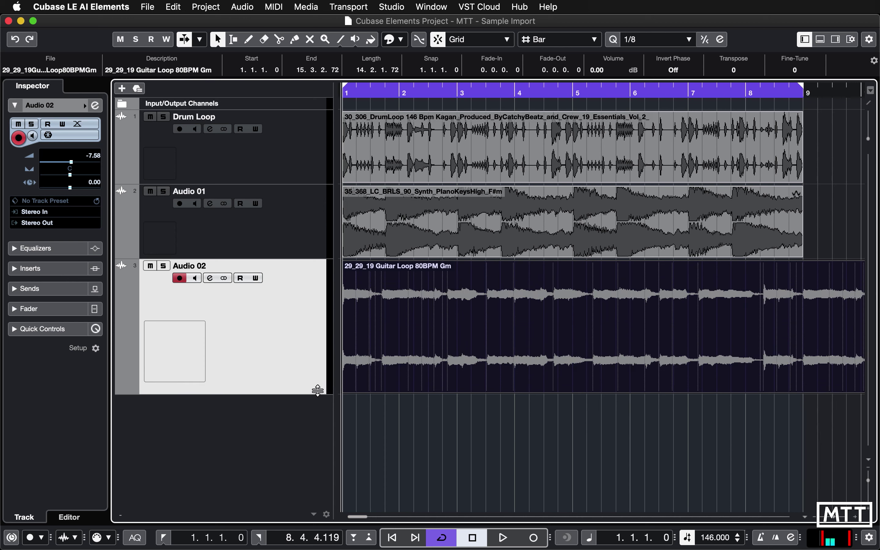
left_click(165, 268)
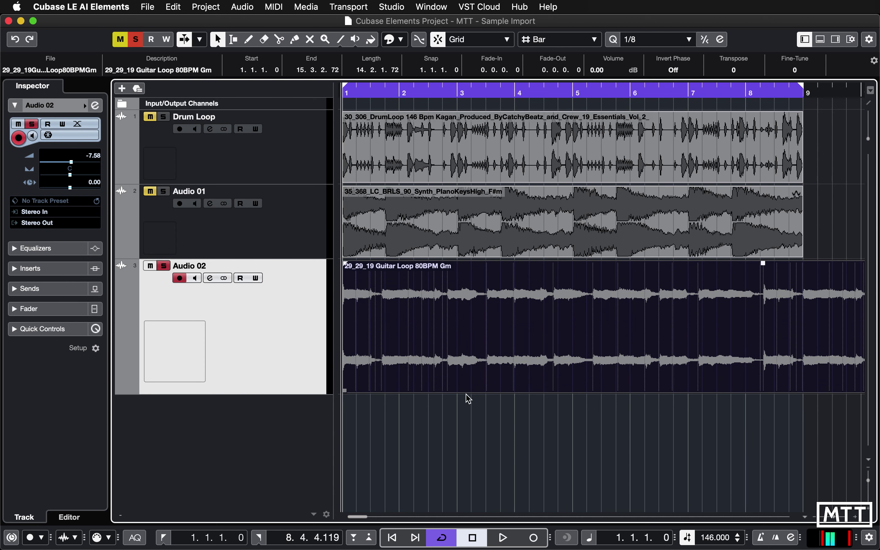
left_click(513, 415)
left_click(516, 348)
Loop and play the soloed guitar event, then time-stretch it to end at bar 17
key("g")
key("g")
key("g")
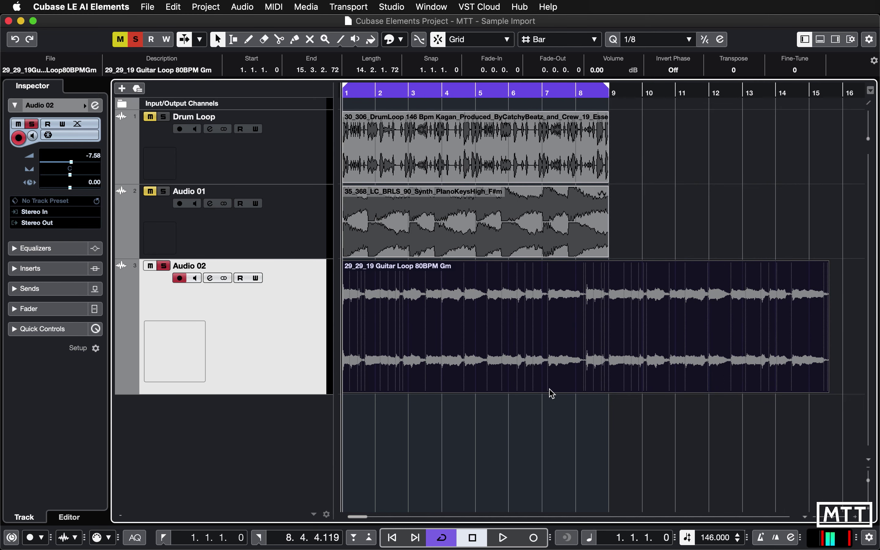
key("p")
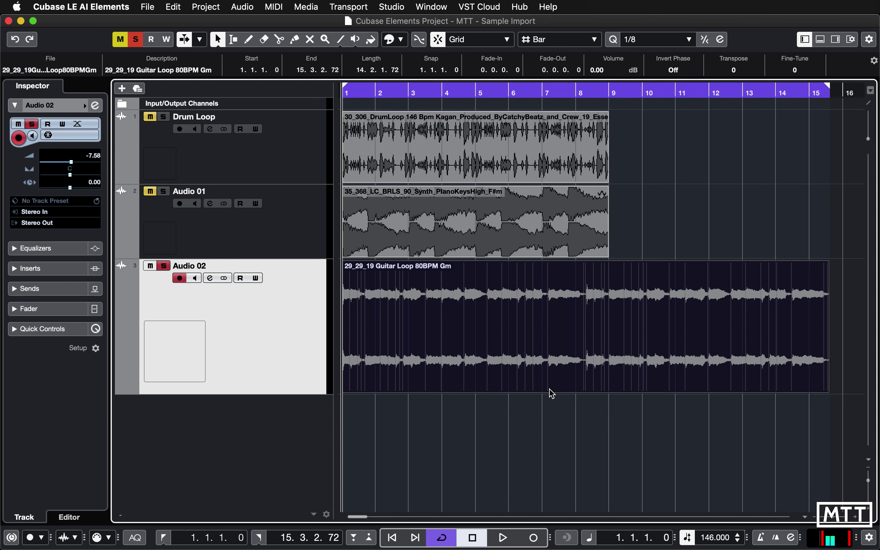
key("space")
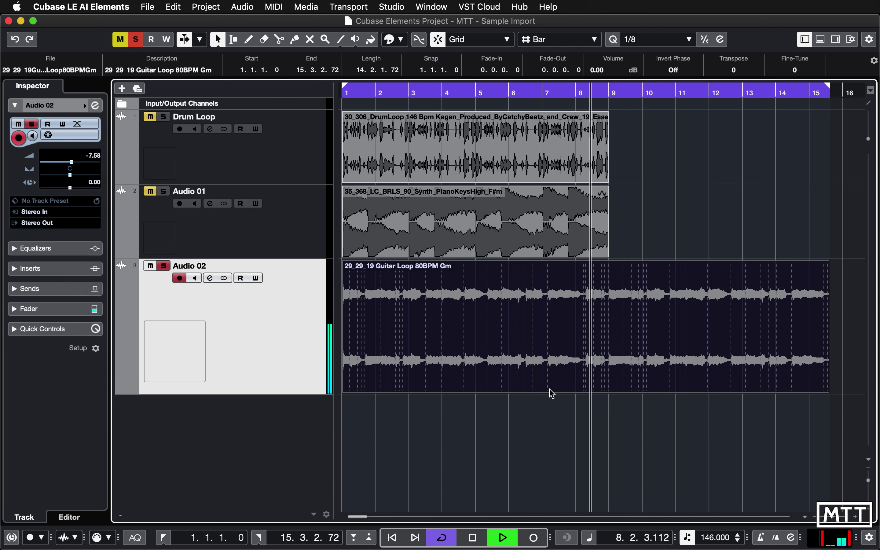
key("g")
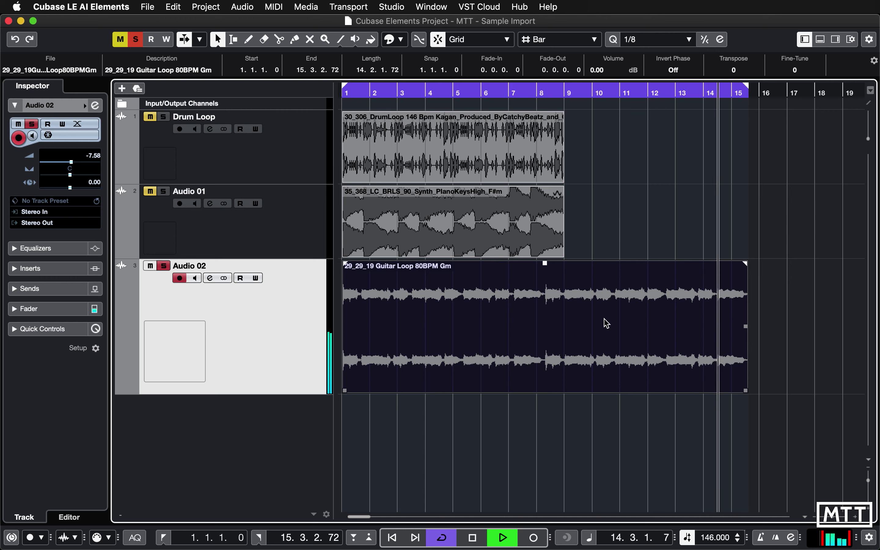
key("space")
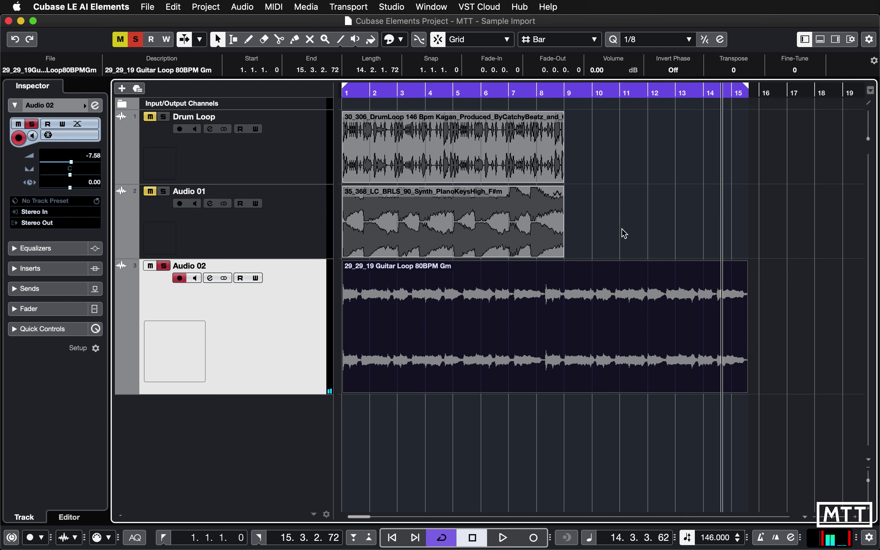
key("1")
key("1")
left_click_drag(748, 393, 782, 391)
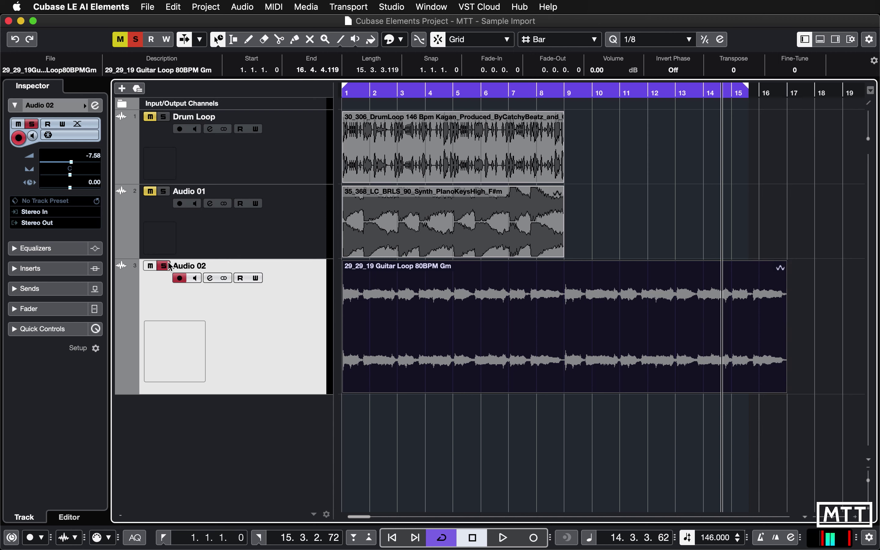
Solo the Drum Loop, play it with the guitar from bar 1, zoom out to bars 1–19, and stop
left_click(164, 117)
key("Home")
key("space")
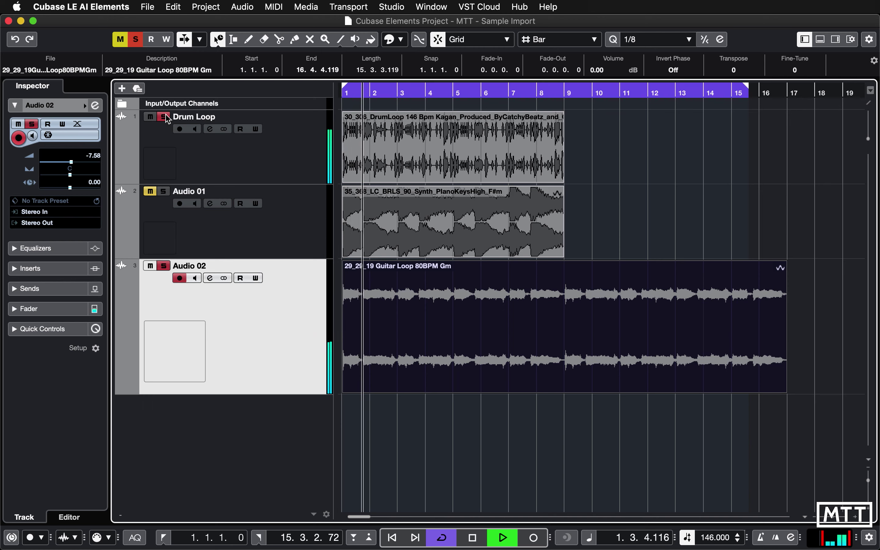
key("h")
key("h")
key("h")
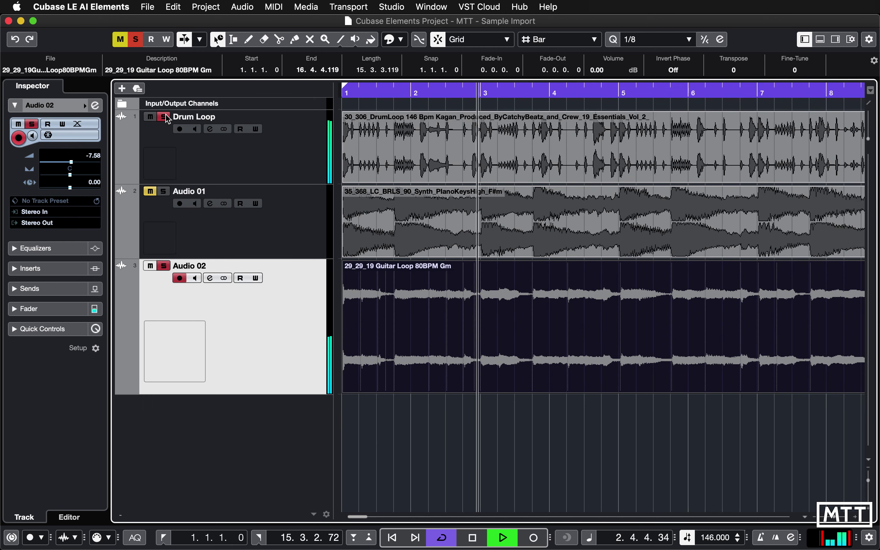
key("g")
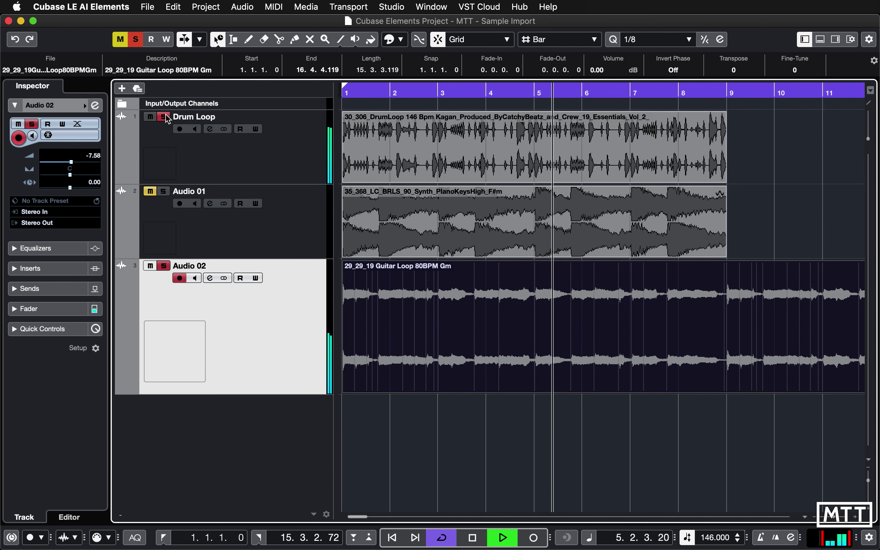
key("g")
key("g")
key("g")
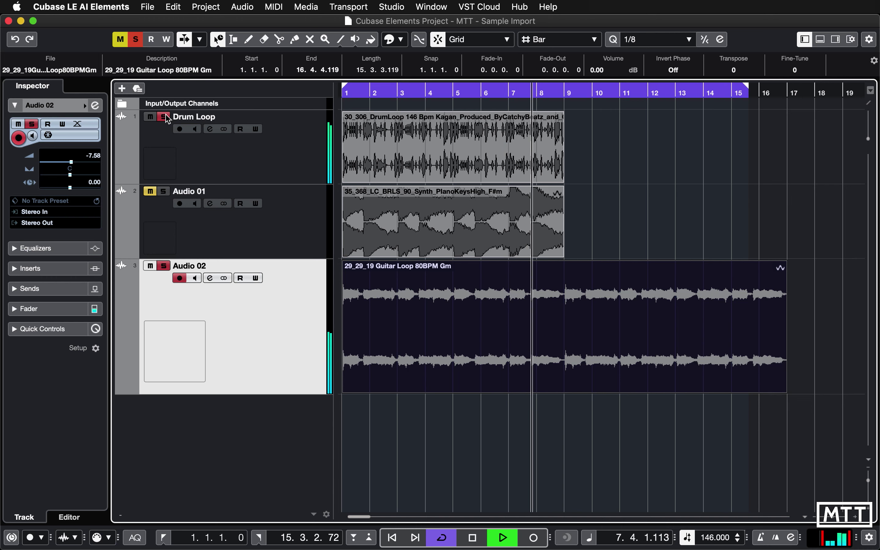
key("space")
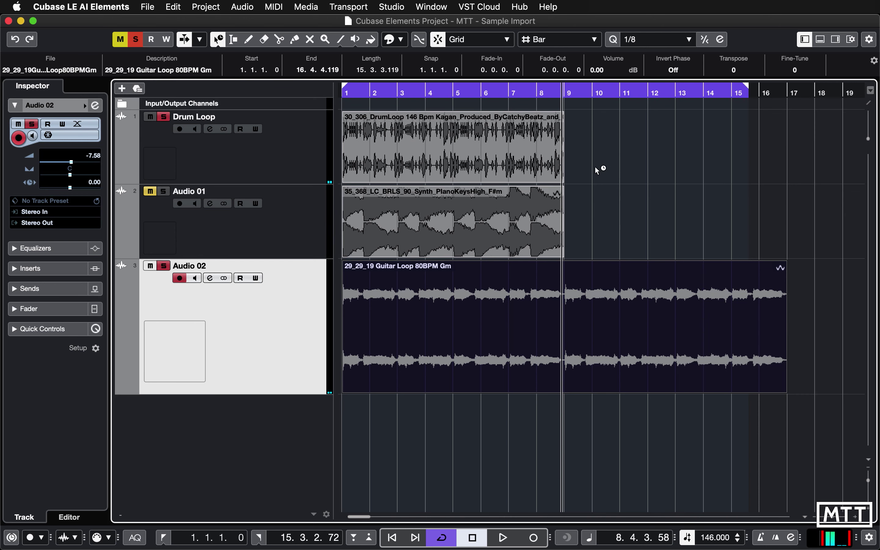
Duplicate the drum and piano loops to bar 9 and set the cycle range to the guitar loop
left_click_drag(589, 161, 529, 216)
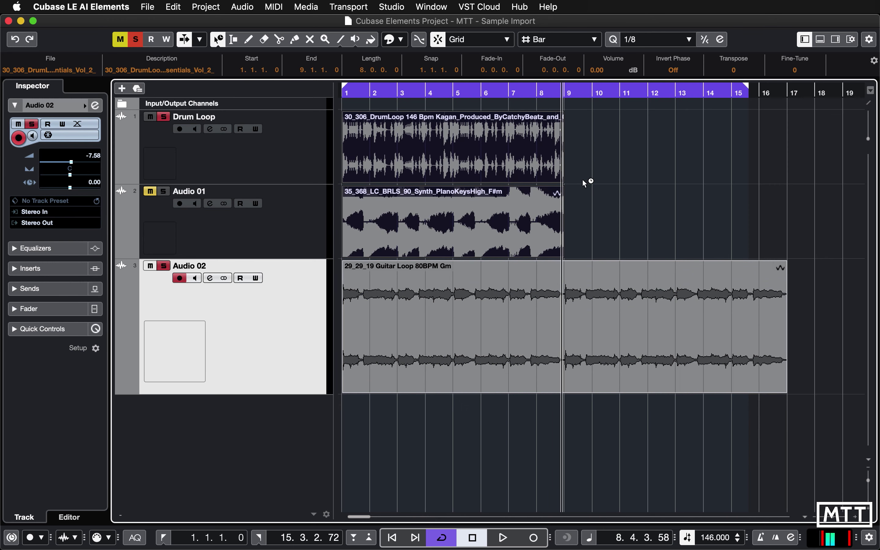
key("super+d")
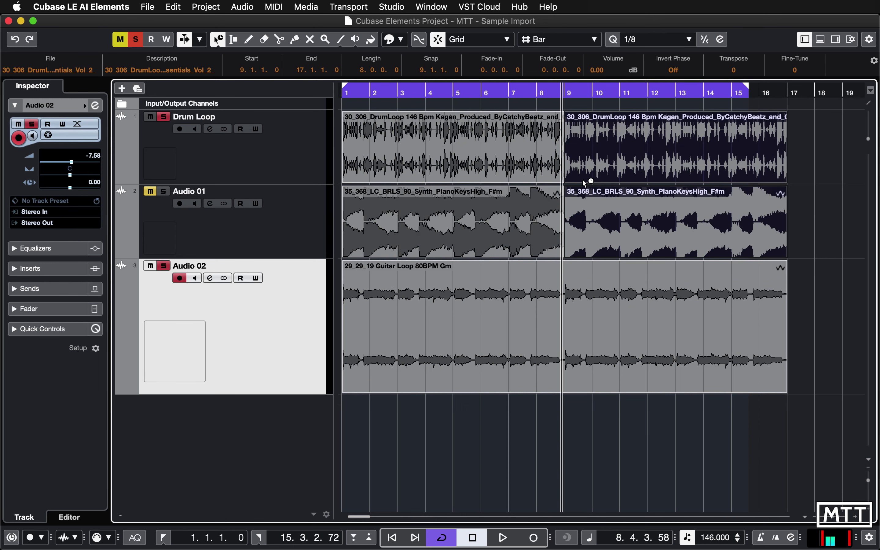
mouse_move(582, 179)
left_click(590, 318)
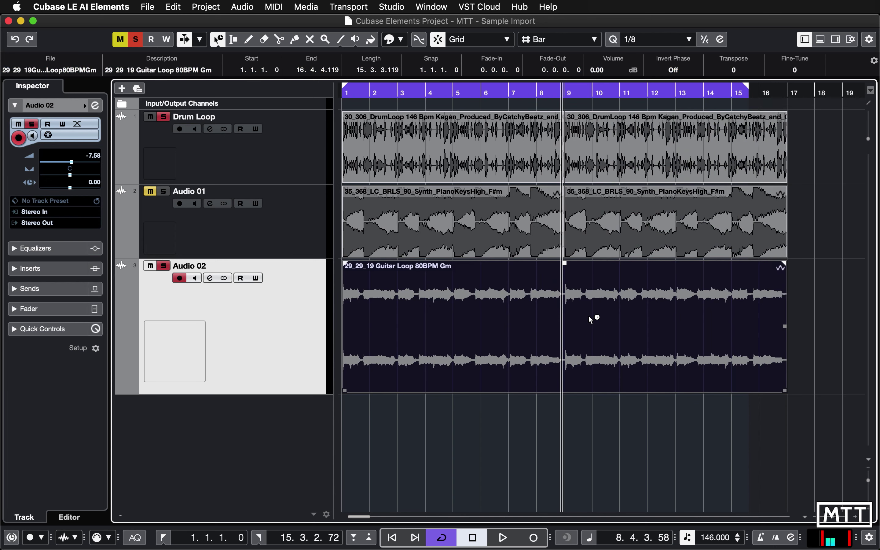
key("p")
left_click(571, 451)
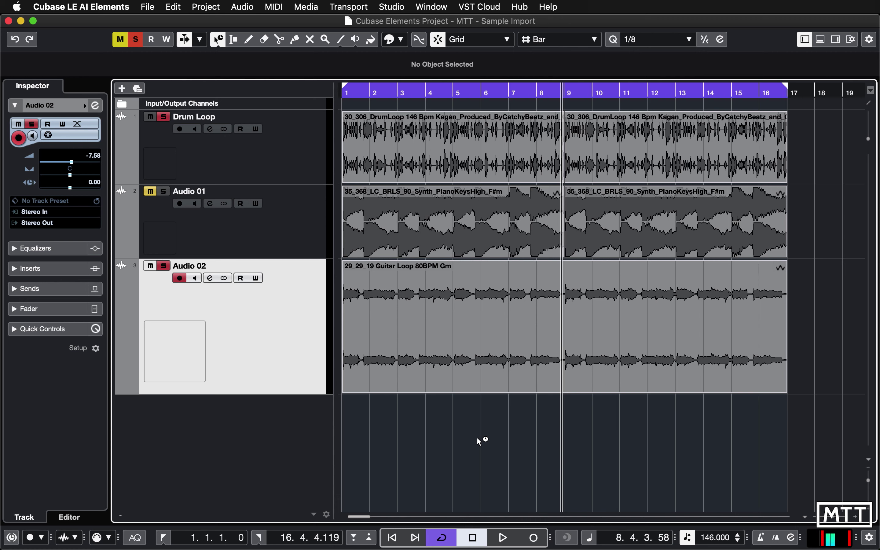
mouse_move(448, 274)
Switch the solo from Drum Loop to the Audio 01 piano track and play from bar 1
left_click(165, 117)
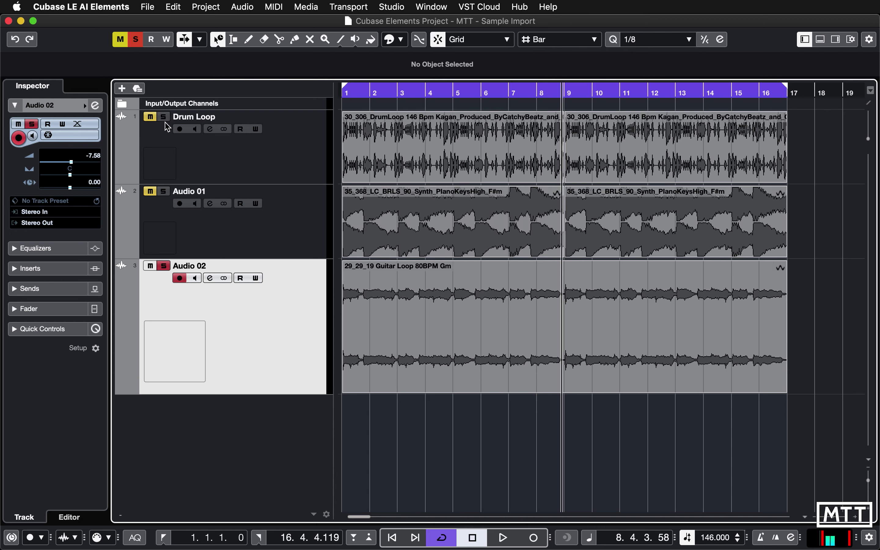
left_click(163, 192)
key("period")
key("space")
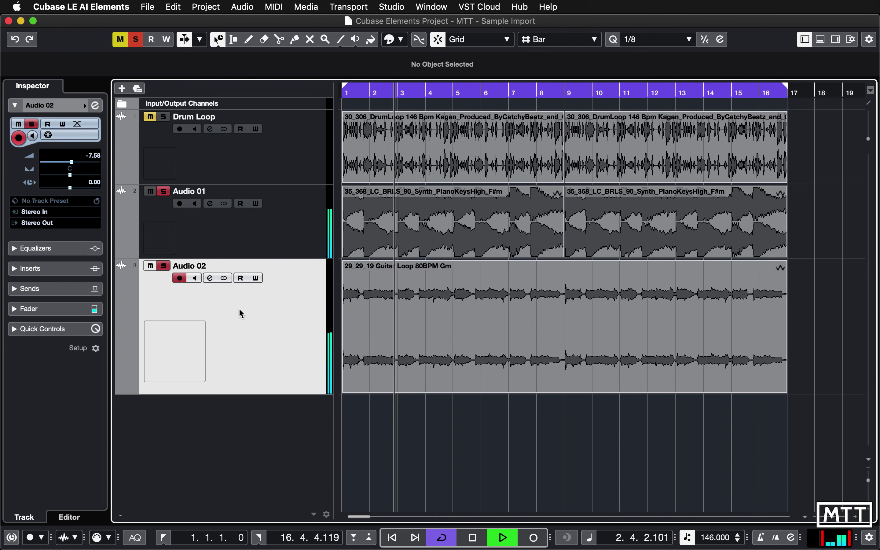
Lower the Audio 01 piano volume to -18.6 dB in the Inspector, then stop playback
left_click(287, 219)
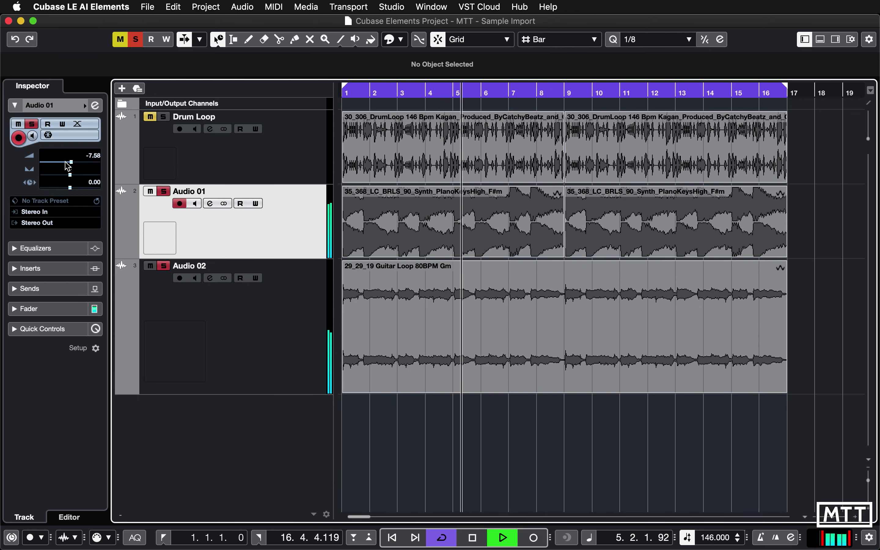
left_click_drag(68, 166, 59, 165)
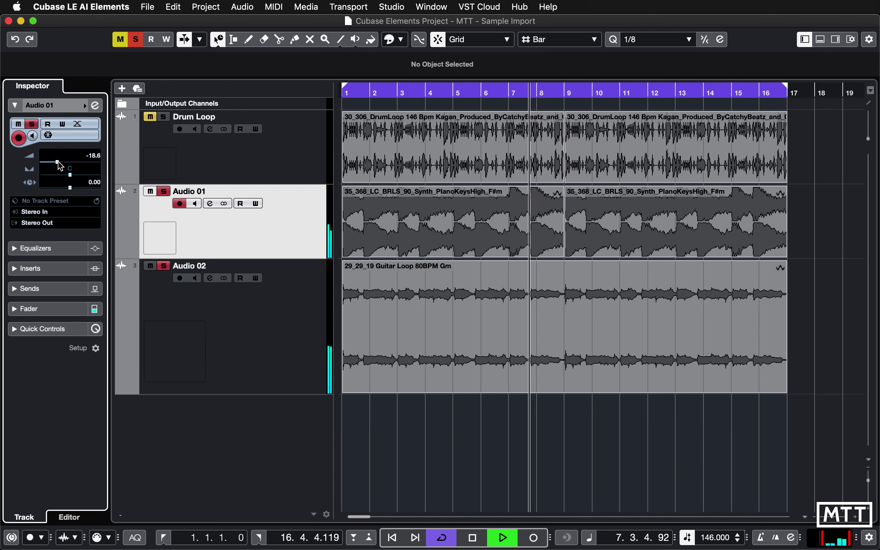
key("space")
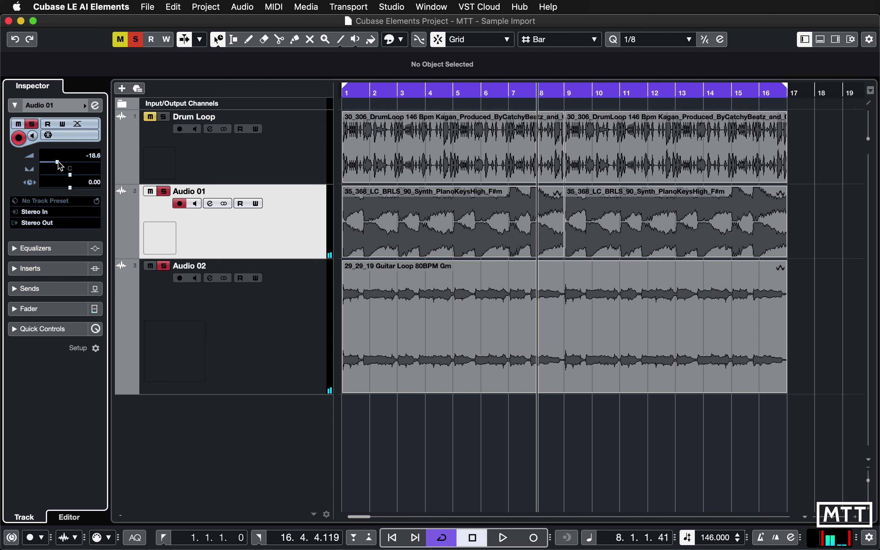
Set the guitar loop event's Transpose to -1 semitone in the info line
left_click(489, 351)
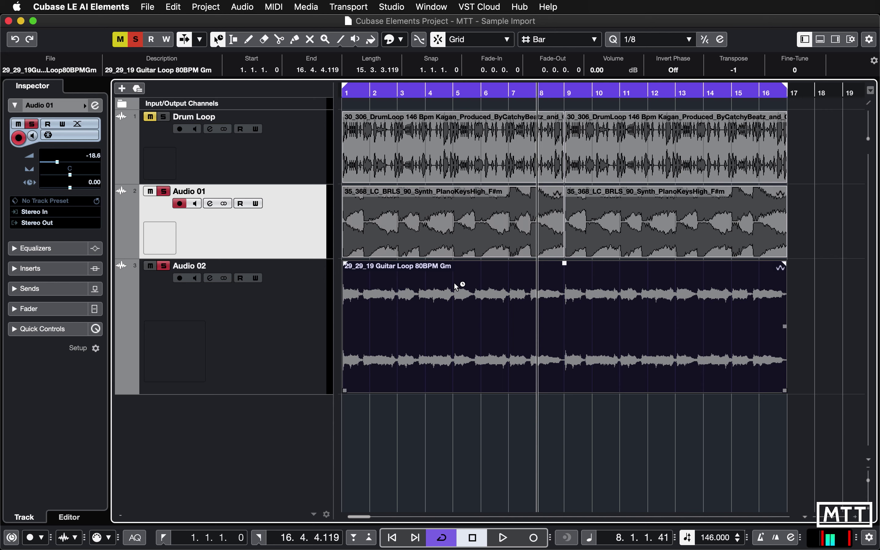
left_click(512, 434)
left_click(507, 324)
left_click(736, 74)
type("3")
key("Return")
Play the arrangement again from the start of the project
scroll(744, 71, "down", 4)
key("Home")
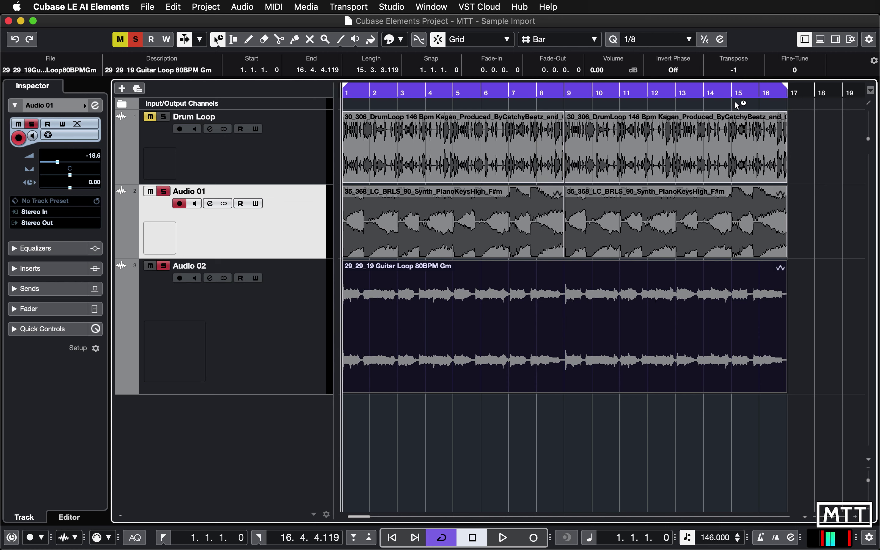
key("space")
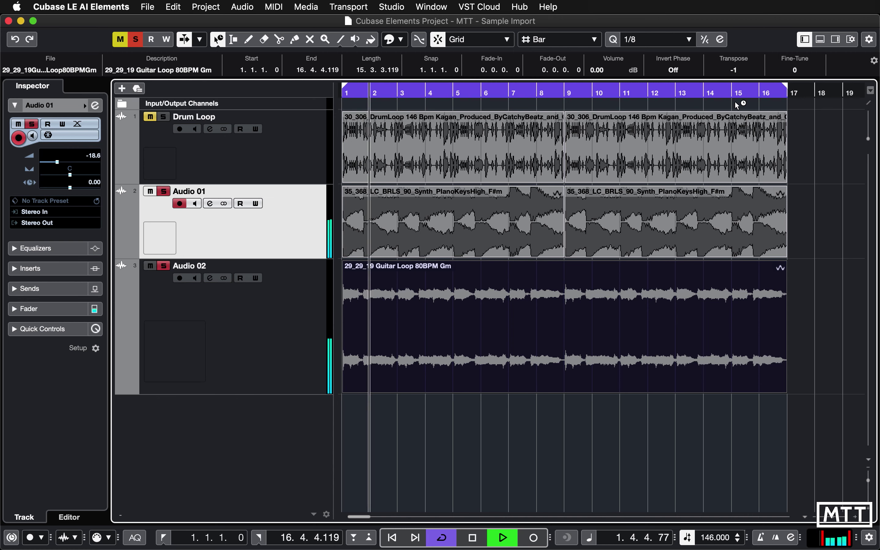
Stop playback, reduce the Audio 02 guitar track's height, and return to the project start
mouse_move(560, 335)
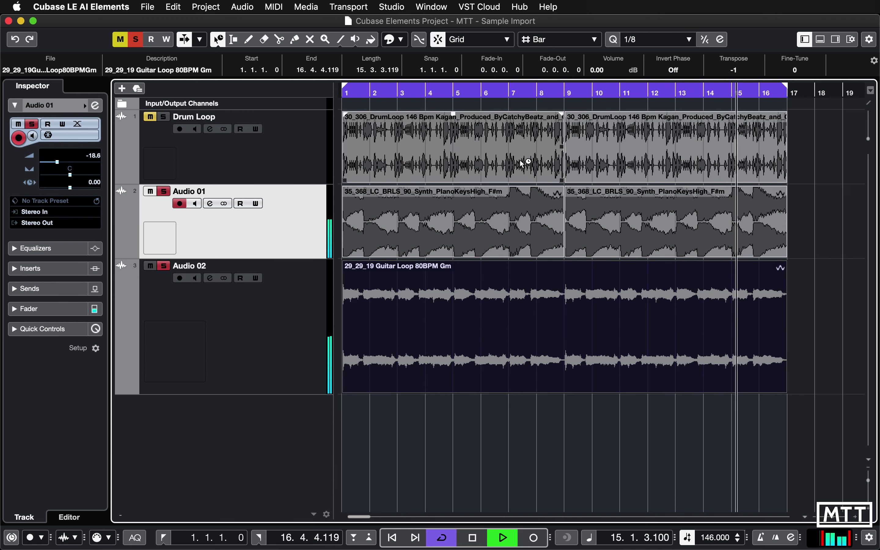
key("space")
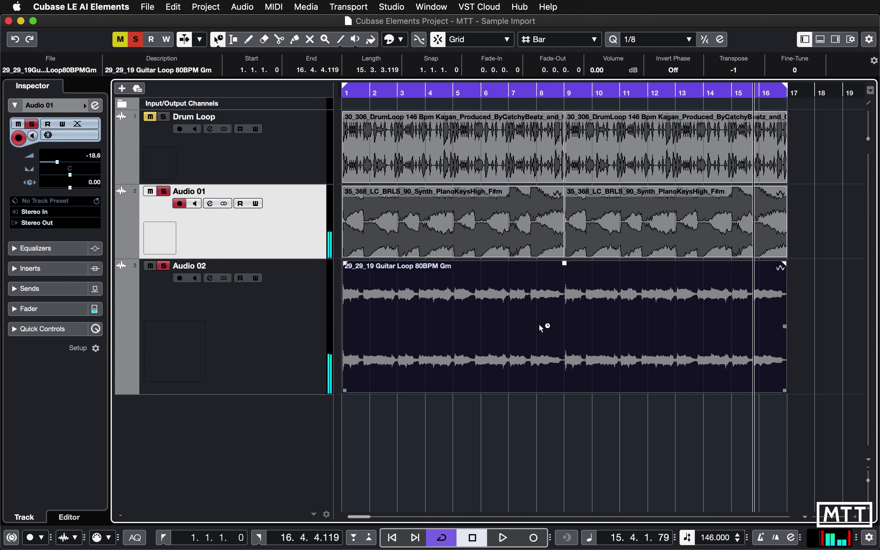
left_click_drag(310, 394, 312, 345)
key("comma")
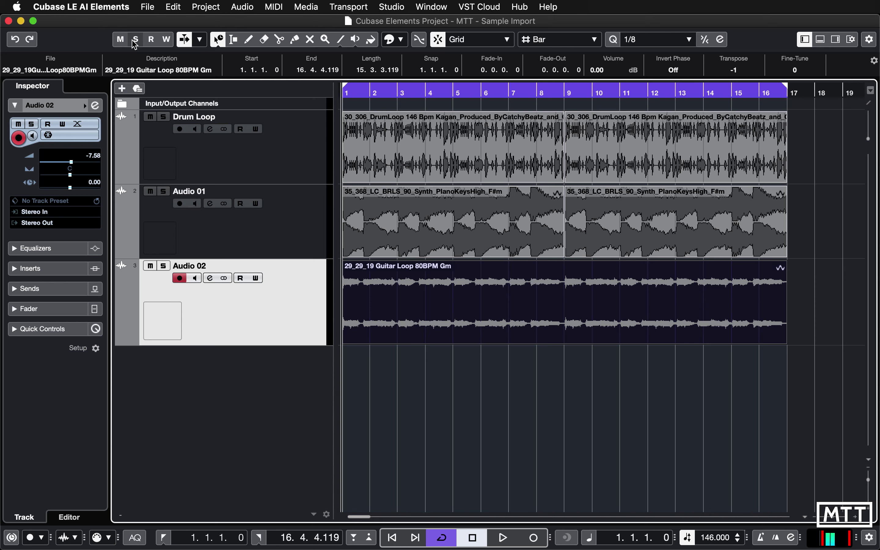
Start playback and rename the Audio 01 track to 'Piano'
key("space")
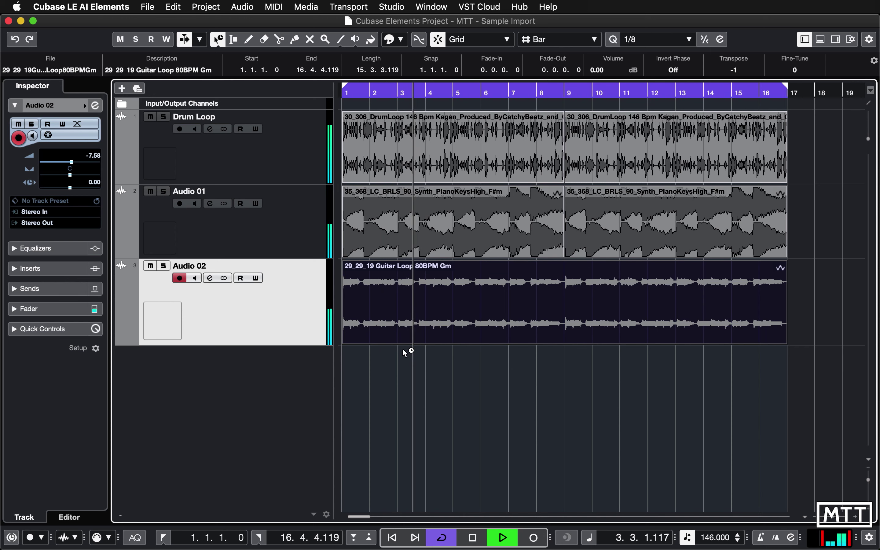
double_click(195, 195)
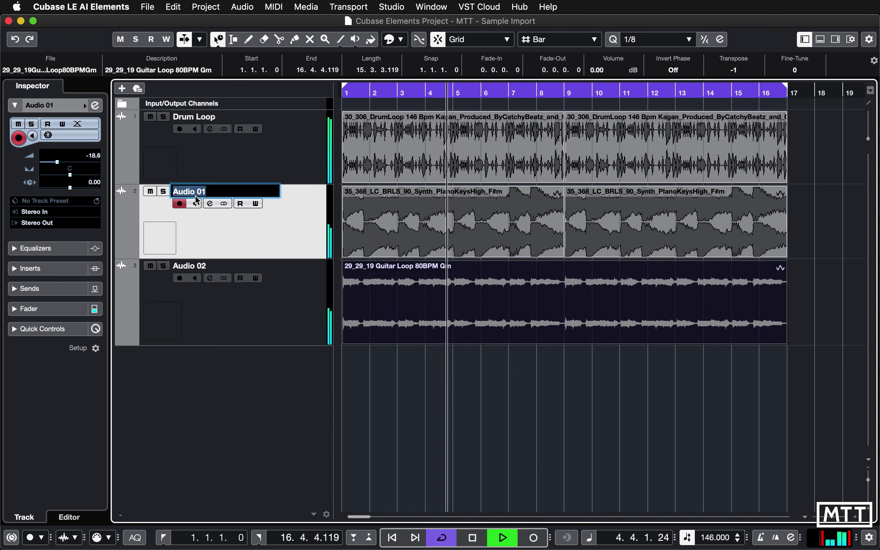
type("Piano")
key("Return")
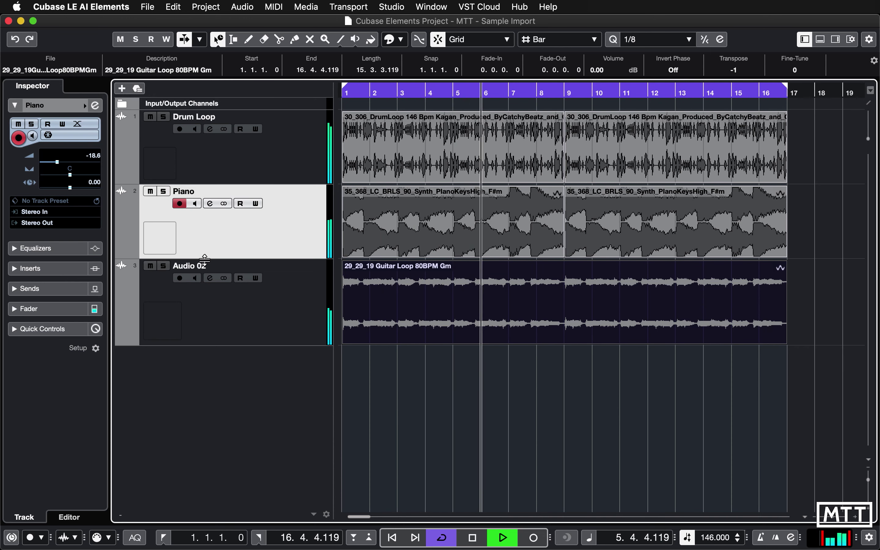
Rename the Audio 02 track to 'Guitar' and stop playback
double_click(189, 266)
type("Guitar")
key("Return")
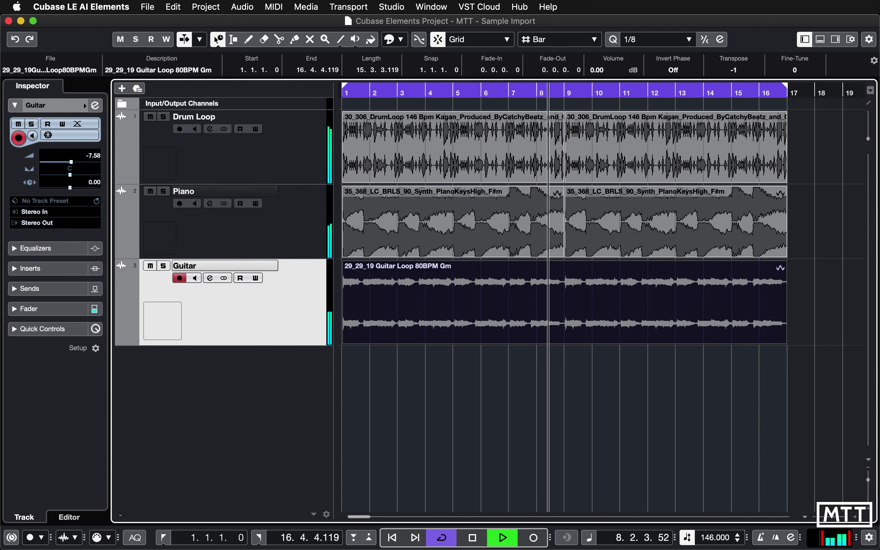
key("space")
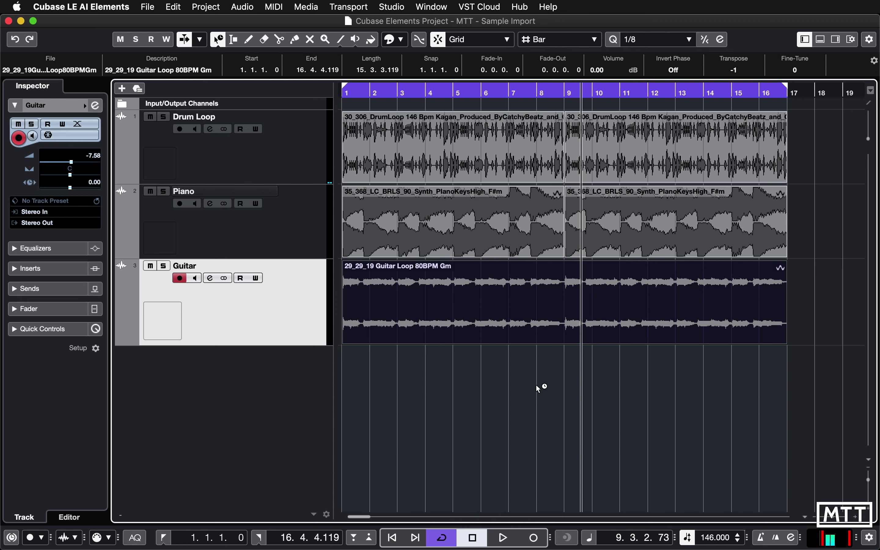
Show the Import submenu of the File menu
left_click(148, 7)
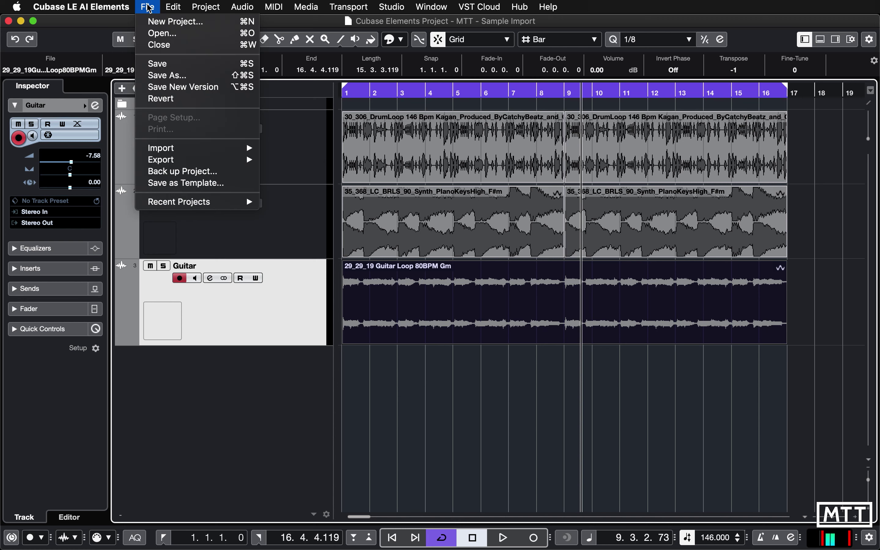
mouse_move(229, 150)
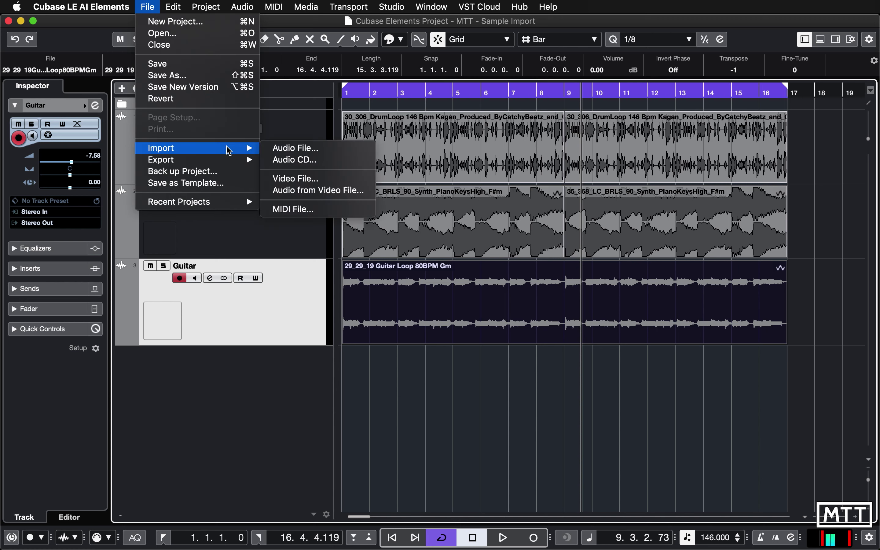